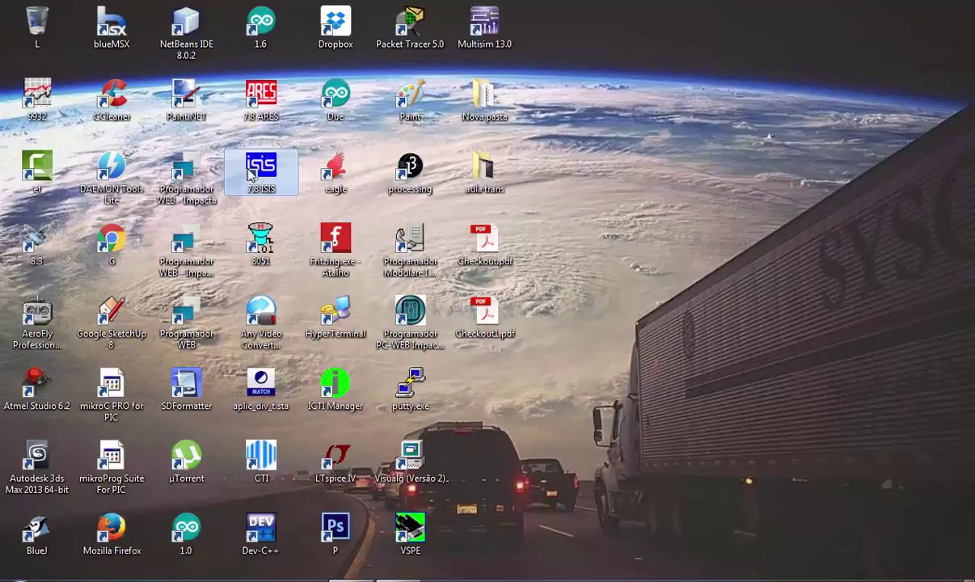
Step: Launch ISIS 7.8 and switch off the grid display on the empty schematic sheet
{"action": "double_click", "coordinate": [280, 175]}
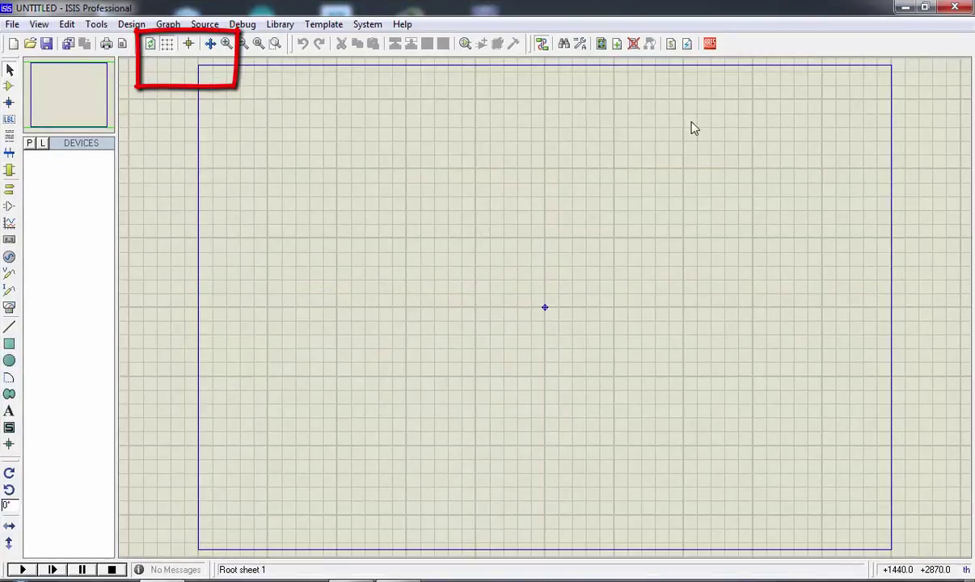
{"action": "left_click", "coordinate": [165, 47]}
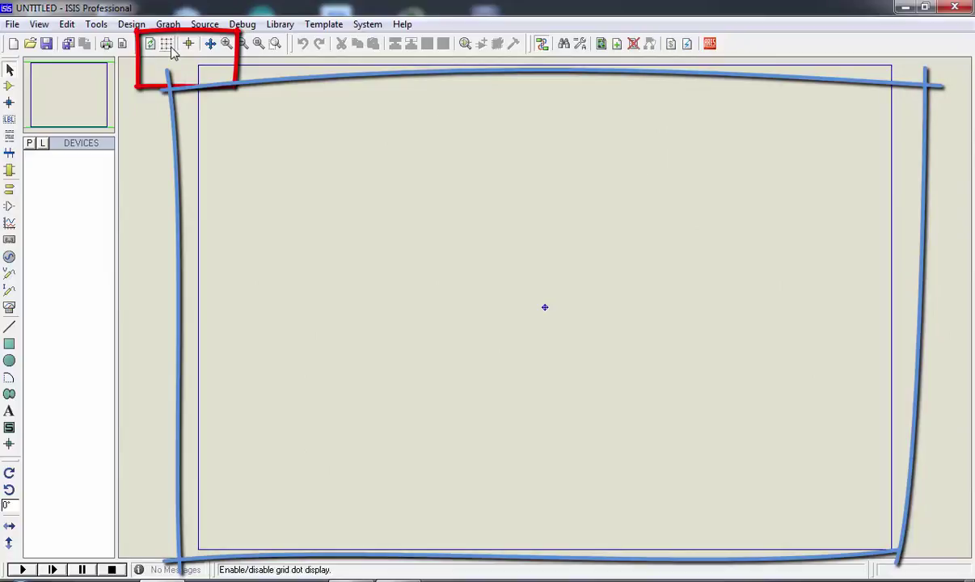
{"action": "left_click", "coordinate": [168, 49]}
{"action": "left_click", "coordinate": [168, 46]}
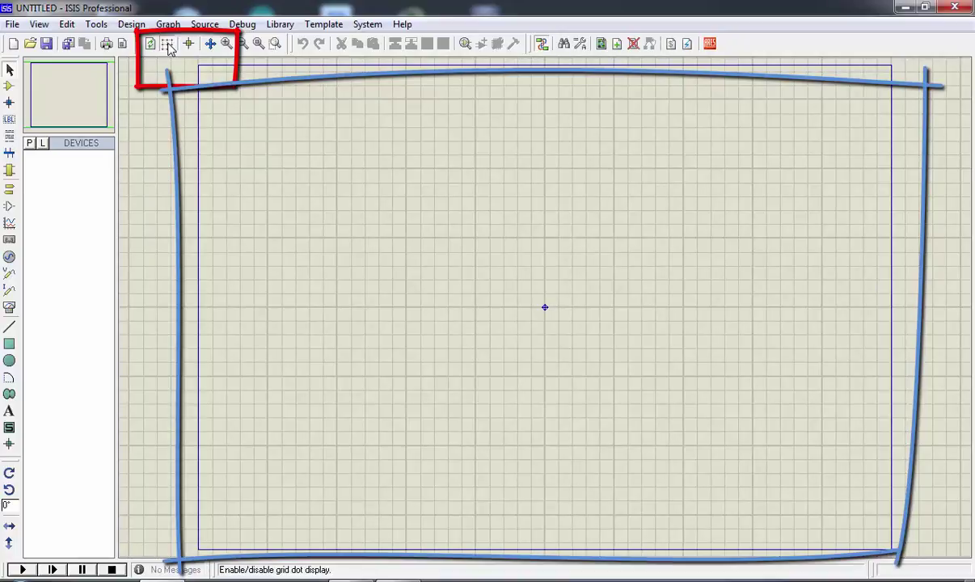
{"action": "left_click", "coordinate": [168, 46]}
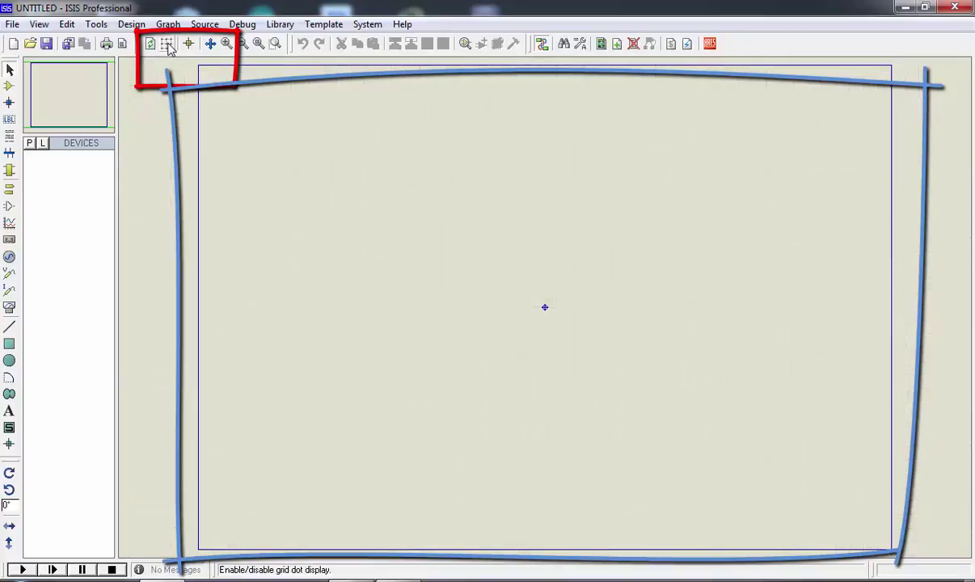
{"action": "left_click", "coordinate": [169, 46]}
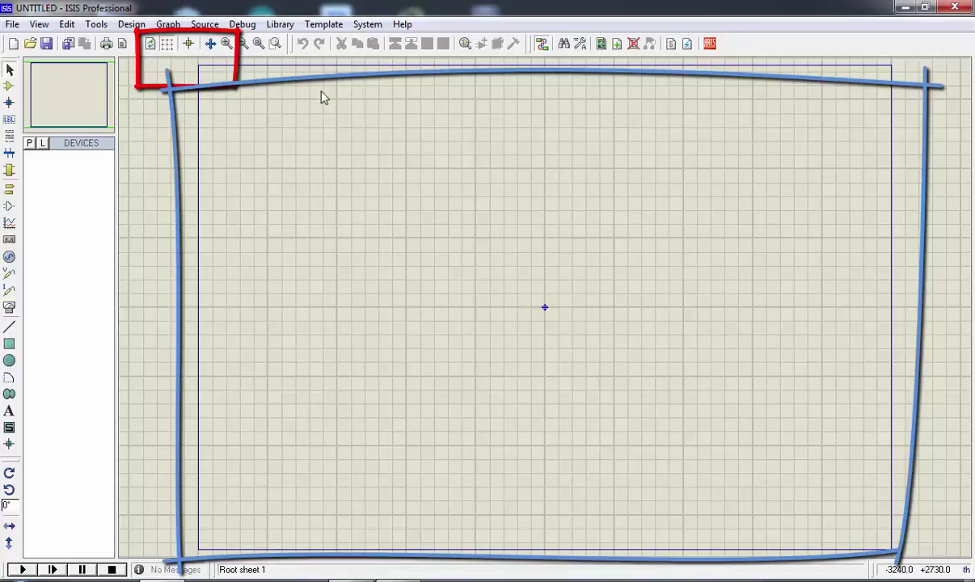
{"action": "left_click", "coordinate": [168, 46]}
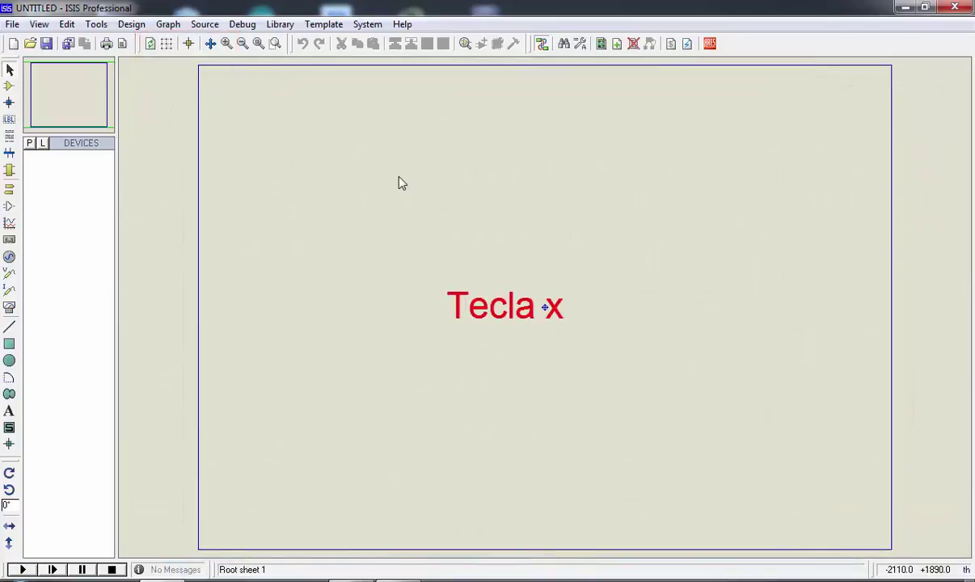
Step: Cycle the drawing cursor through its crosshair, X and plain styles
{"action": "key", "text": "x"}
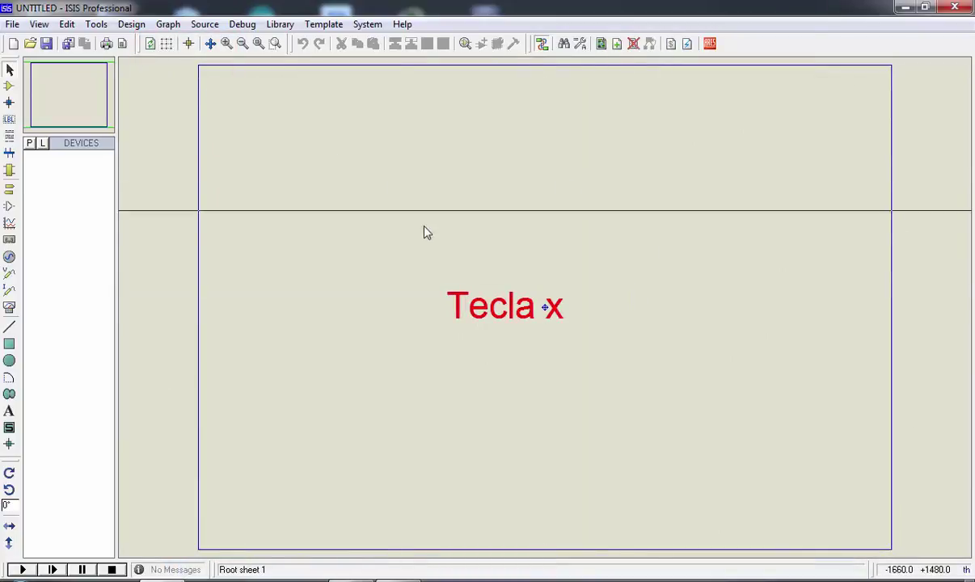
{"action": "key", "text": "x"}
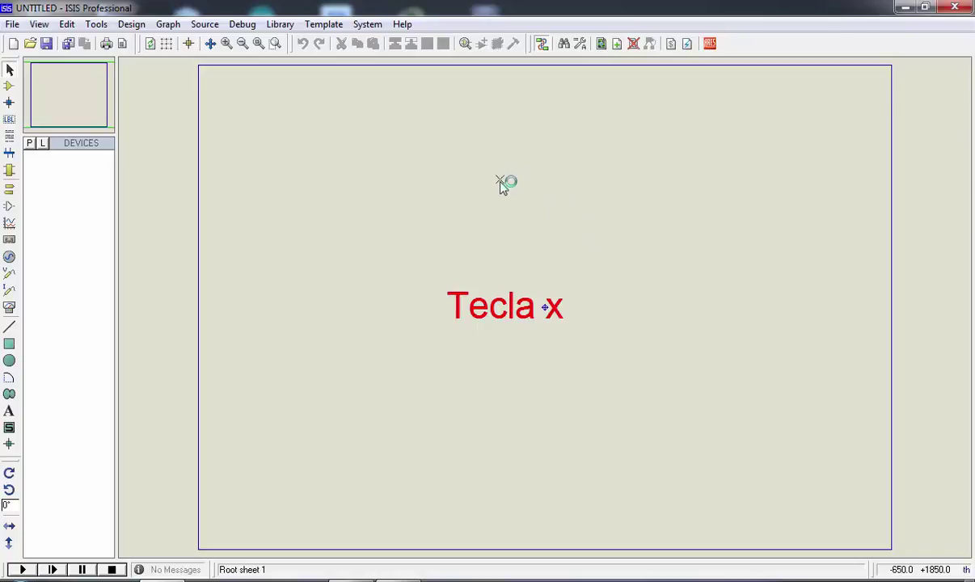
{"action": "key", "text": "x"}
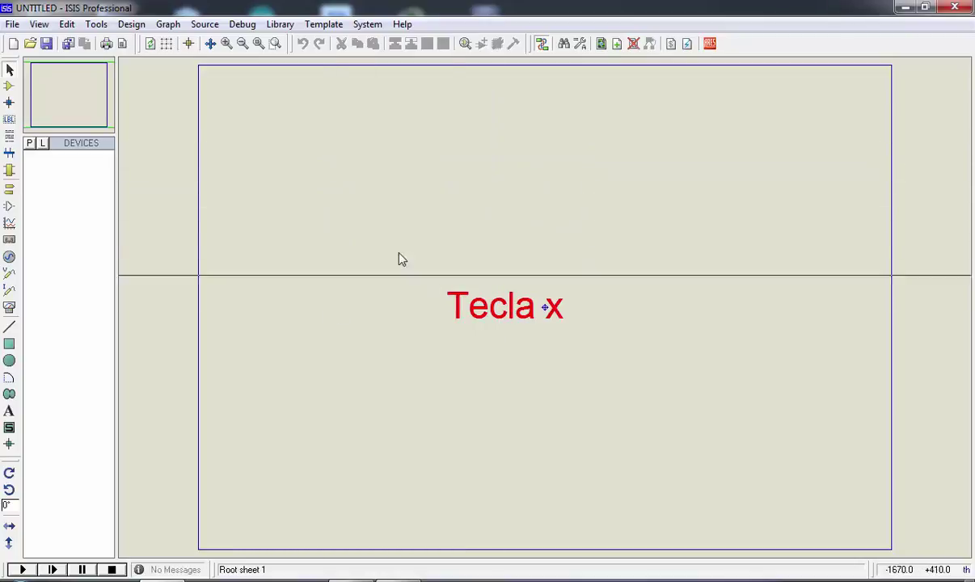
{"action": "key", "text": "x"}
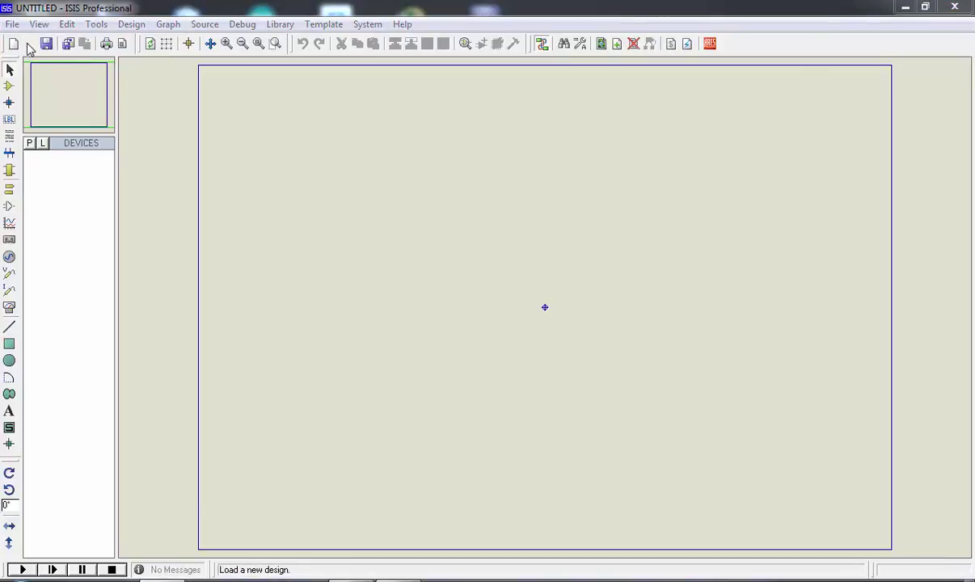
Step: Load the sample design SERVO.DSN from the Motor Examples folder under Interactive Simulation
{"action": "left_click", "coordinate": [29, 44]}
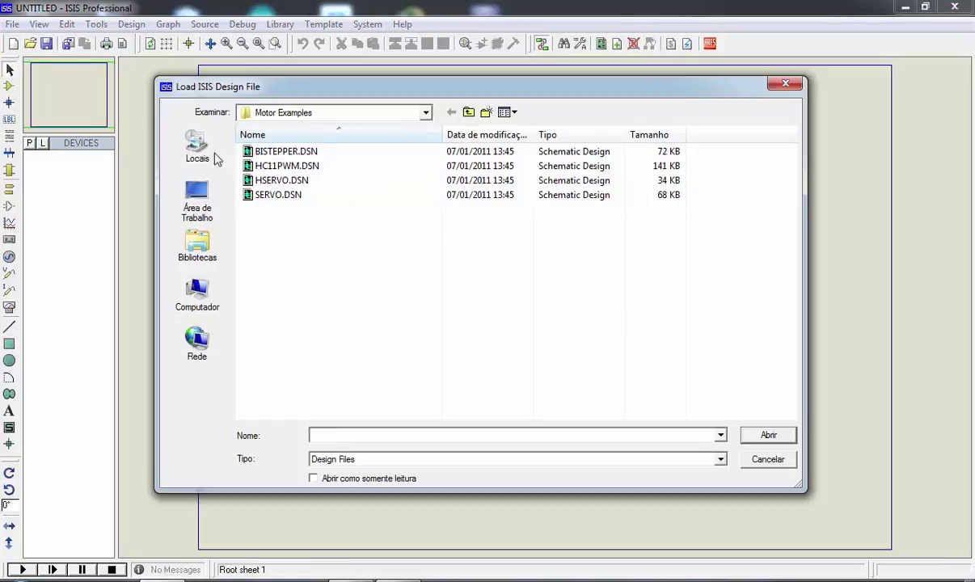
{"action": "left_click", "coordinate": [468, 112]}
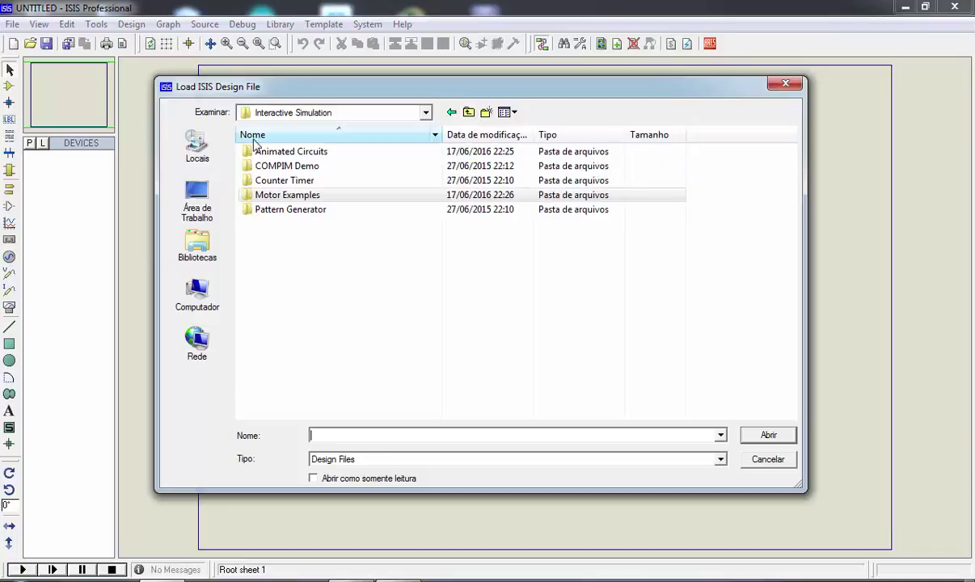
{"action": "left_click", "coordinate": [469, 112]}
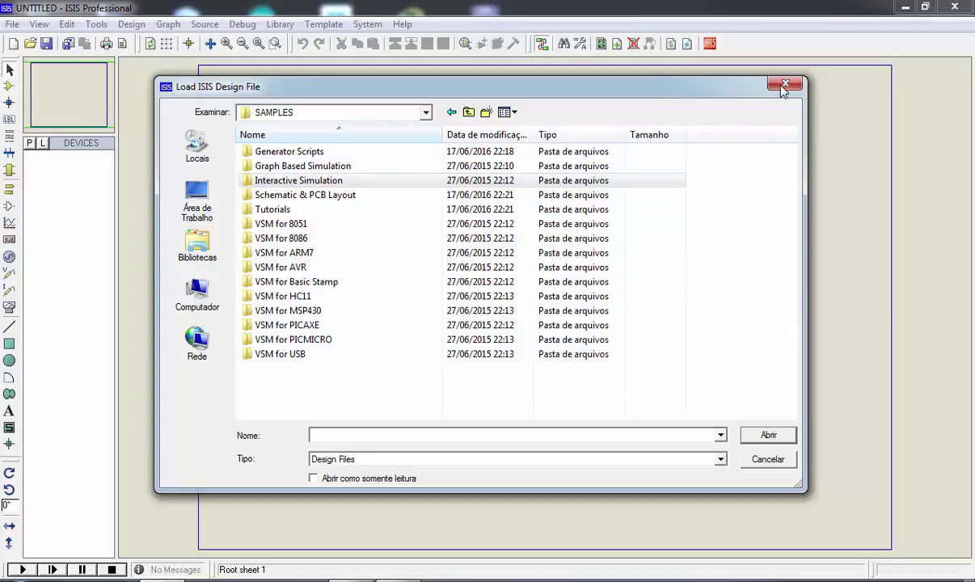
{"action": "double_click", "coordinate": [292, 181]}
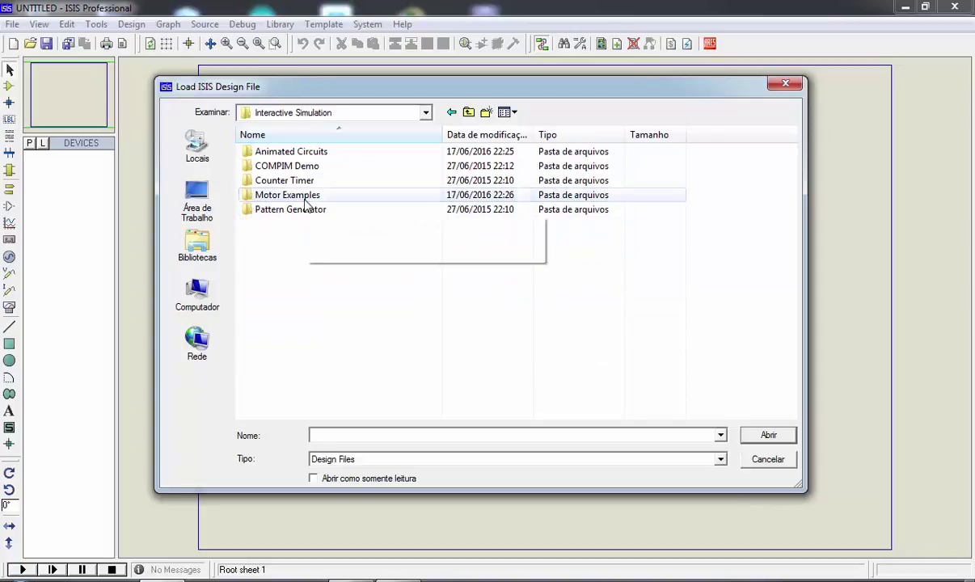
{"action": "double_click", "coordinate": [290, 195]}
{"action": "double_click", "coordinate": [280, 196]}
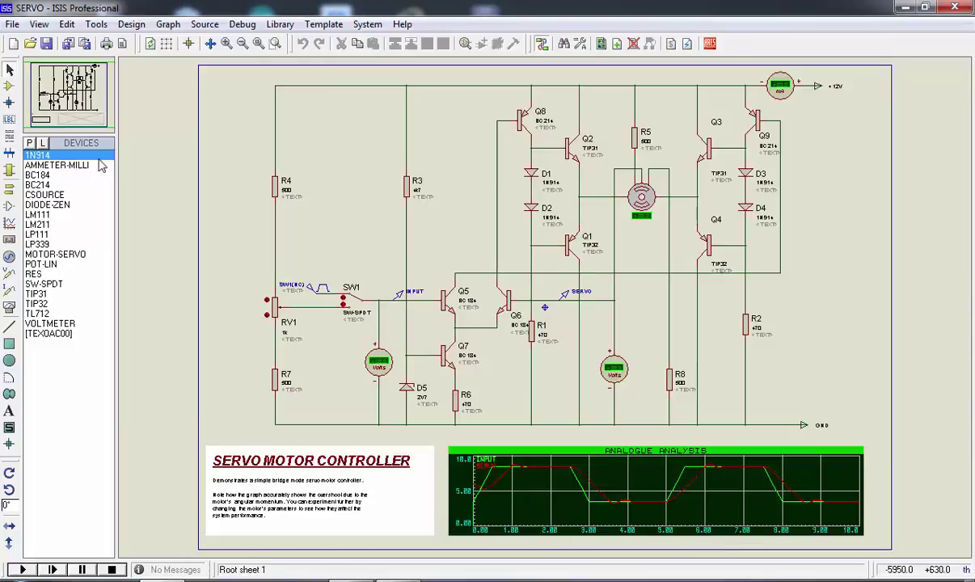
{"action": "left_click", "coordinate": [46, 45]}
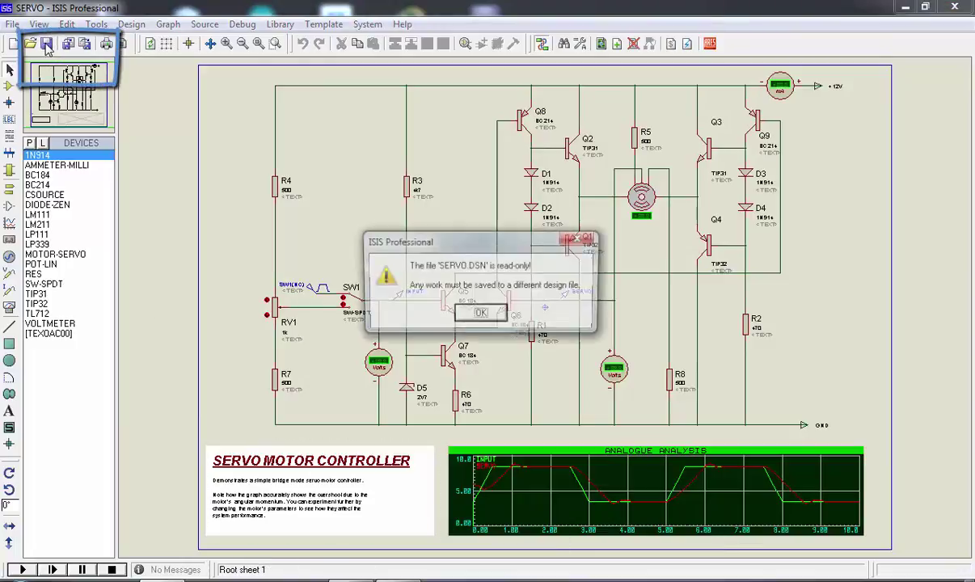
{"action": "left_click", "coordinate": [494, 316]}
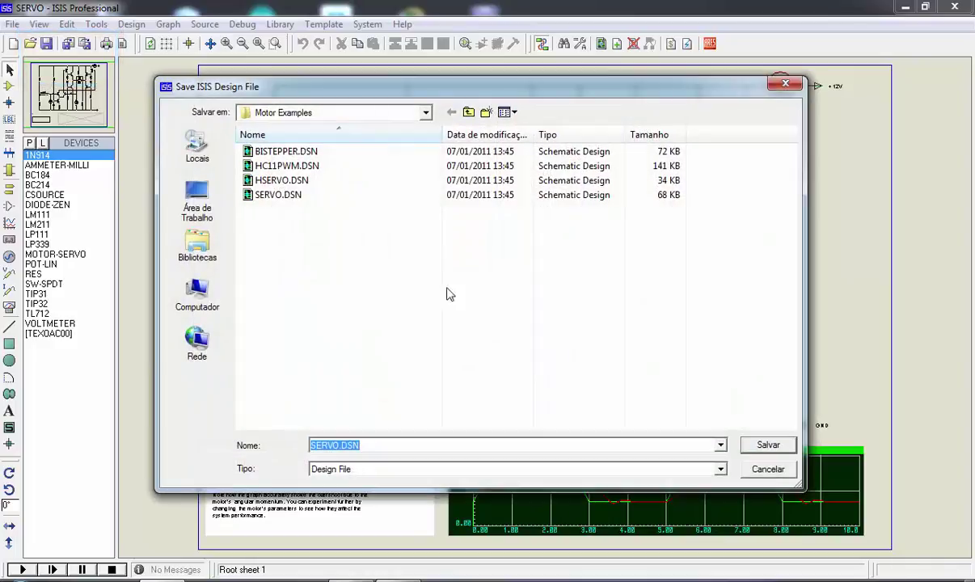
{"action": "left_click", "coordinate": [767, 468]}
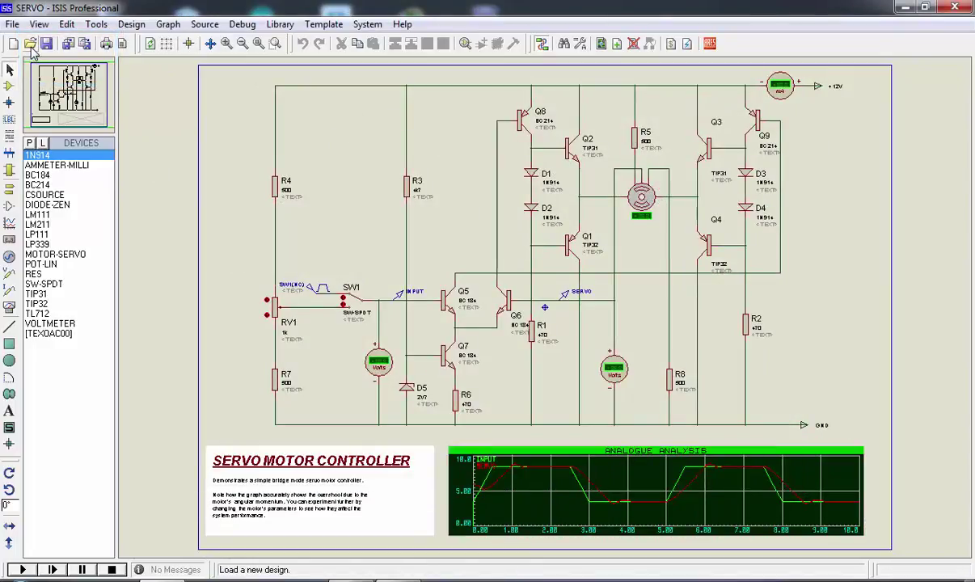
Step: Close the SERVO design and return to an empty untitled sheet
{"action": "left_click", "coordinate": [13, 27]}
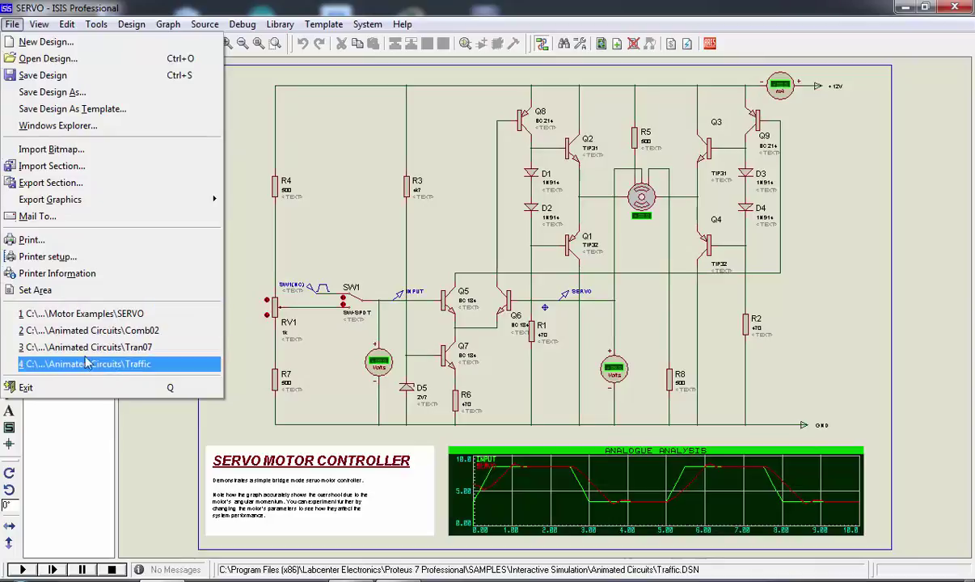
{"action": "left_click", "coordinate": [84, 392]}
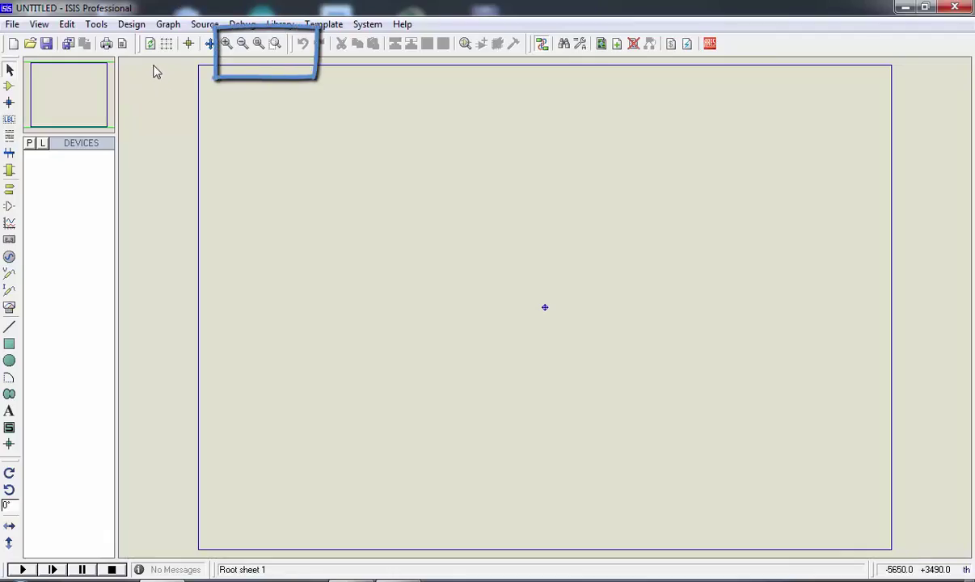
Step: Examine how zooming in, zooming out and fitting the entire sheet change the view and the overview frame
{"action": "left_click", "coordinate": [226, 44]}
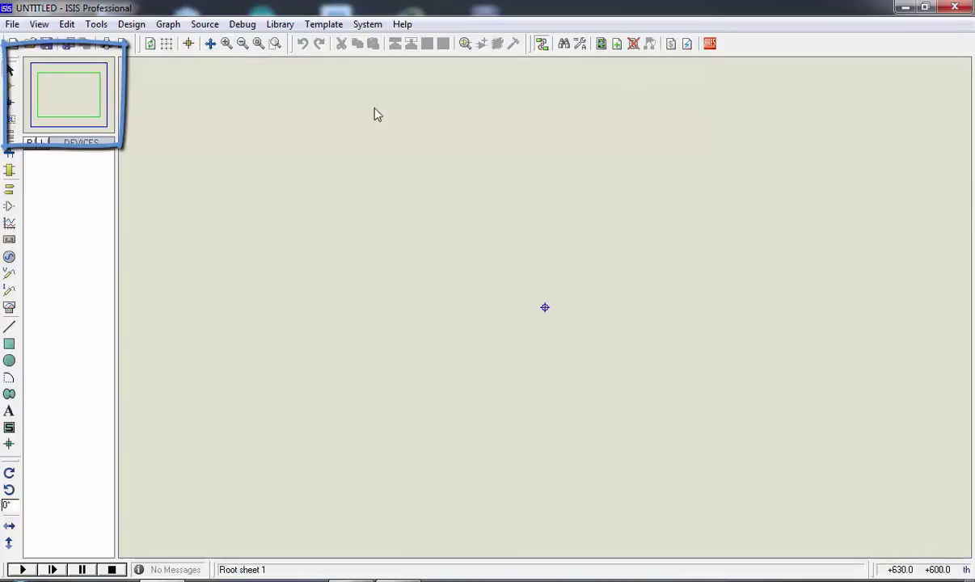
{"action": "left_click", "coordinate": [226, 44]}
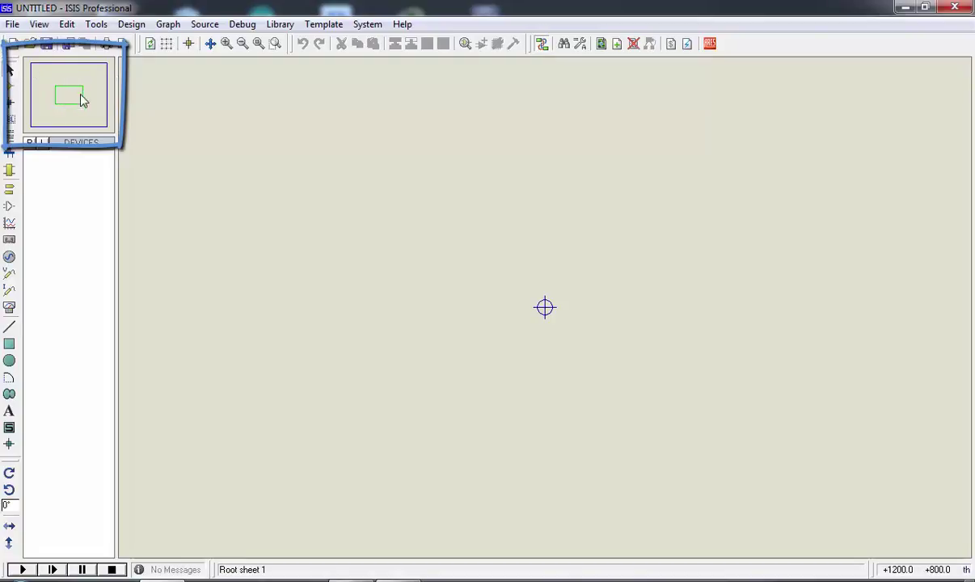
{"action": "left_click", "coordinate": [227, 44]}
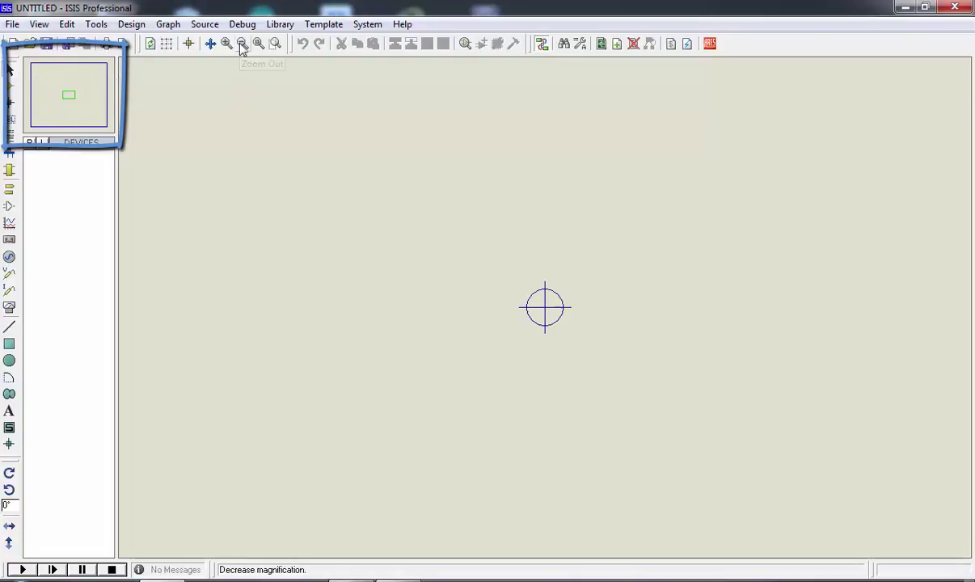
{"action": "left_click", "coordinate": [241, 44]}
{"action": "left_click", "coordinate": [242, 45]}
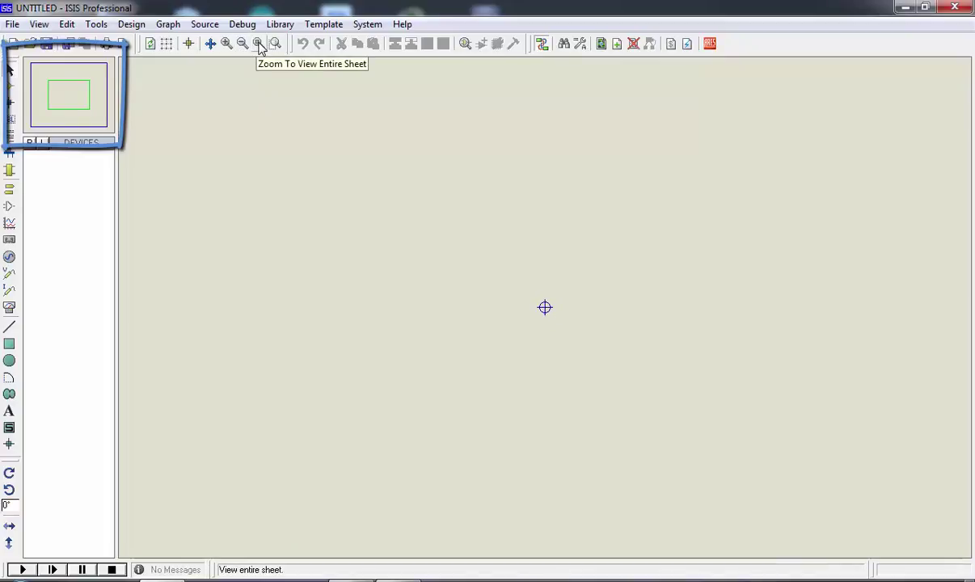
{"action": "left_click", "coordinate": [258, 45]}
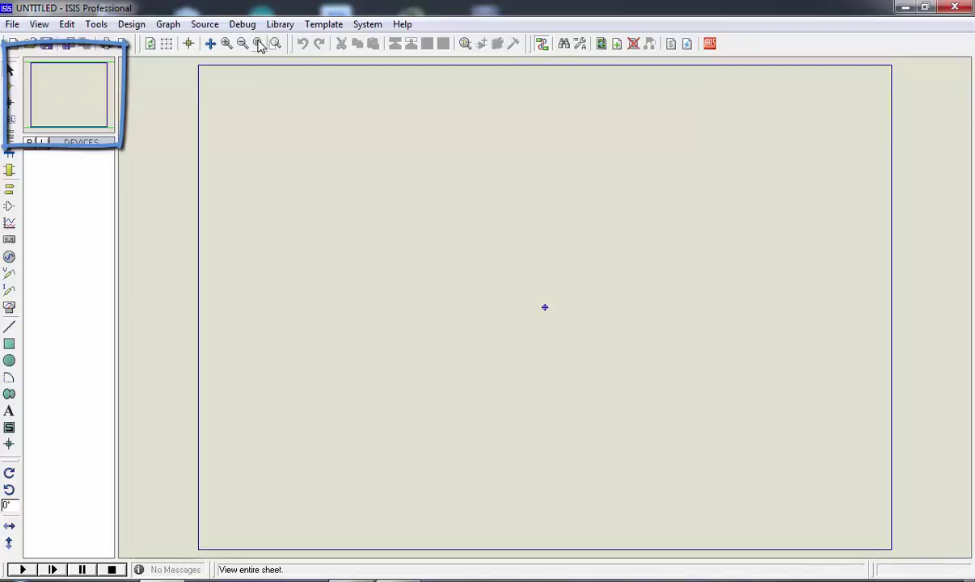
{"action": "left_click", "coordinate": [227, 43]}
{"action": "left_click", "coordinate": [228, 44]}
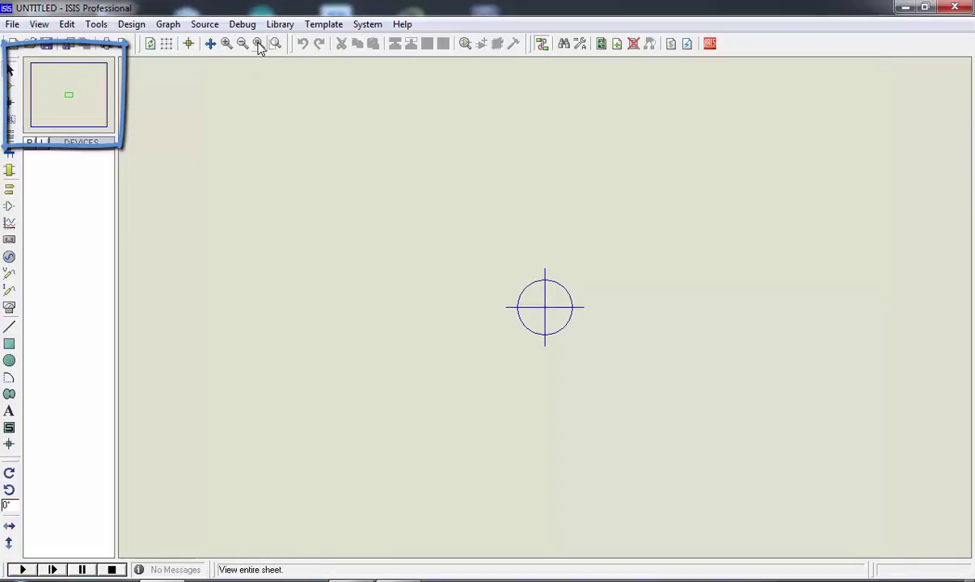
{"action": "left_click", "coordinate": [259, 45]}
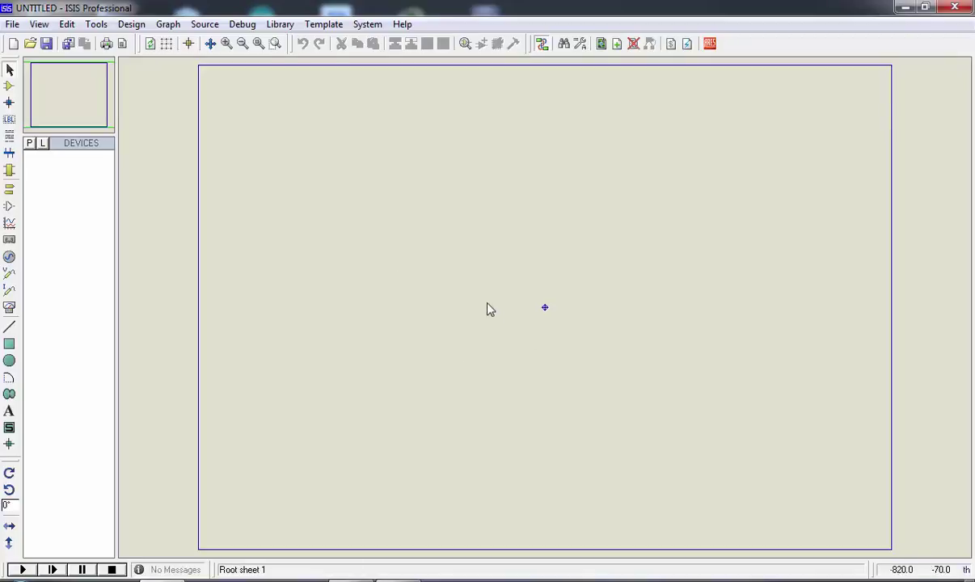
{"action": "key", "text": "o"}
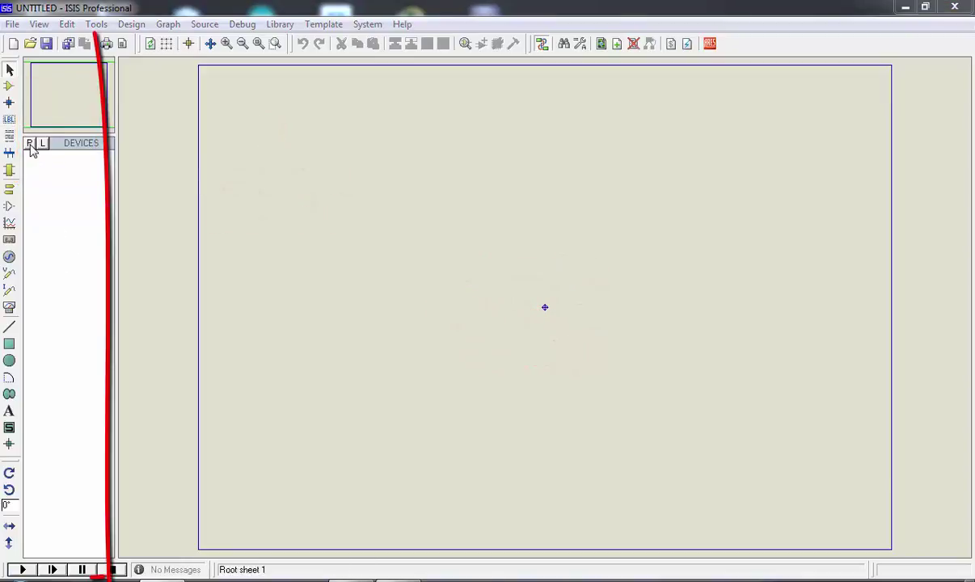
Step: Search the device library for "led" and preview the generic light emitting diode
{"action": "left_click", "coordinate": [29, 144]}
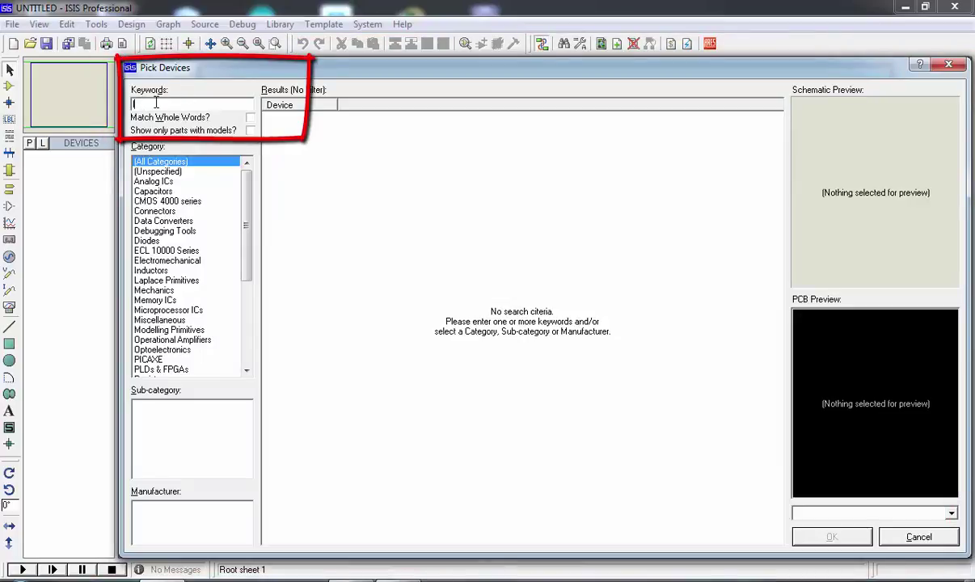
{"action": "type", "text": "led"}
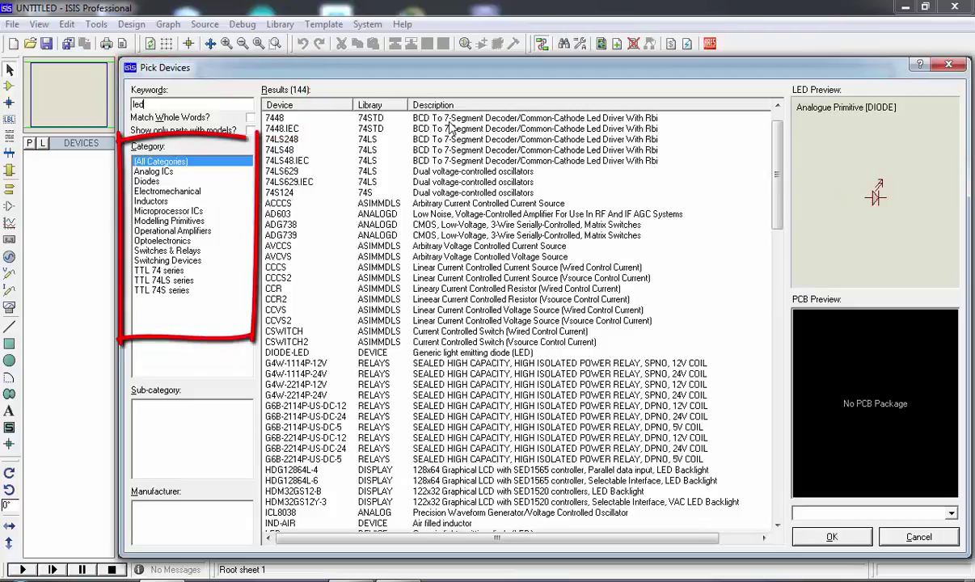
{"action": "scroll", "coordinate": [526, 323], "scroll_direction": "down", "scroll_amount": 5}
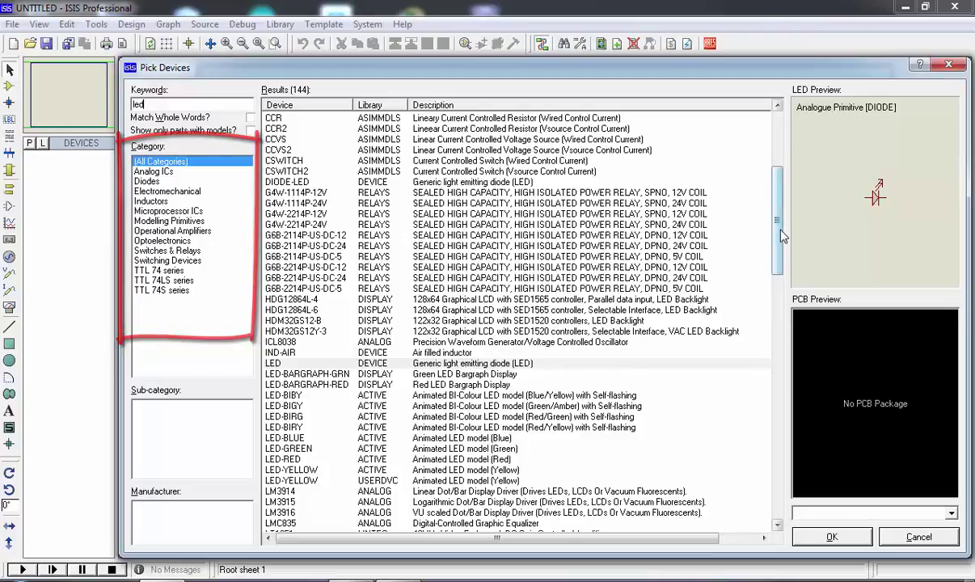
{"action": "left_click_drag", "start_coordinate": [781, 234], "coordinate": [779, 277]}
{"action": "left_click", "coordinate": [307, 204]}
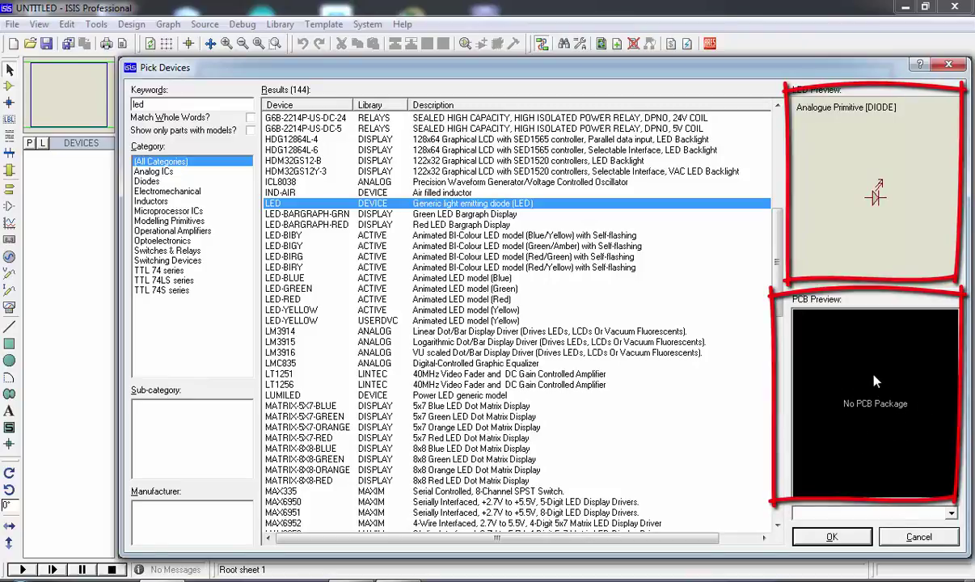
Step: Compare previews of the bargraph, bi-colour and coloured LED models, and add LED-BLUE to the schematic's devices
{"action": "left_click", "coordinate": [425, 213]}
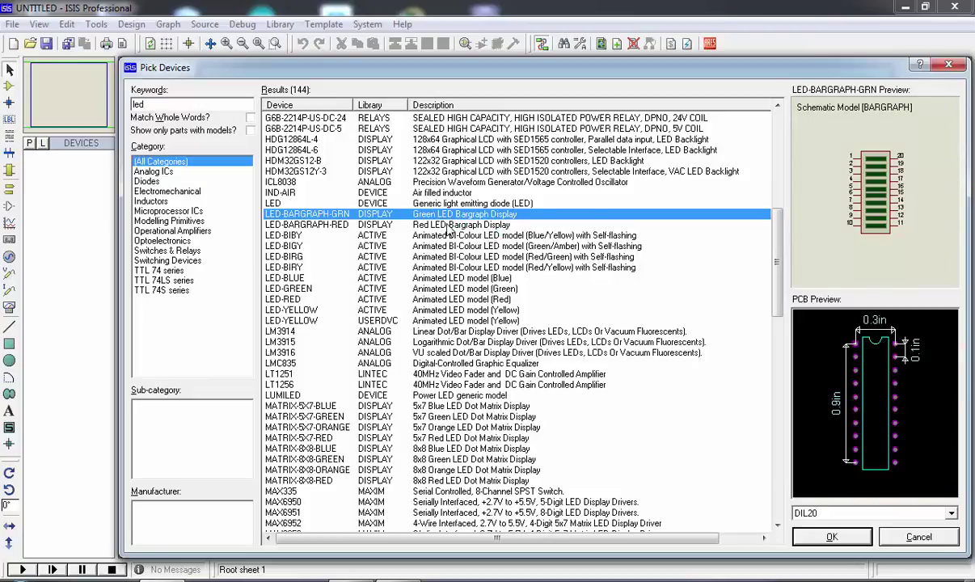
{"action": "left_click", "coordinate": [448, 227]}
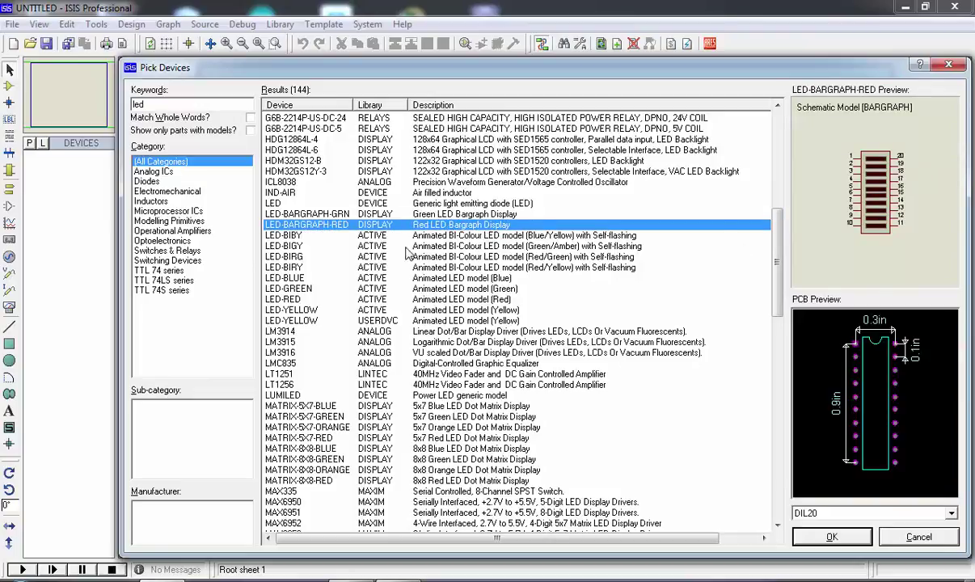
{"action": "left_click", "coordinate": [349, 235]}
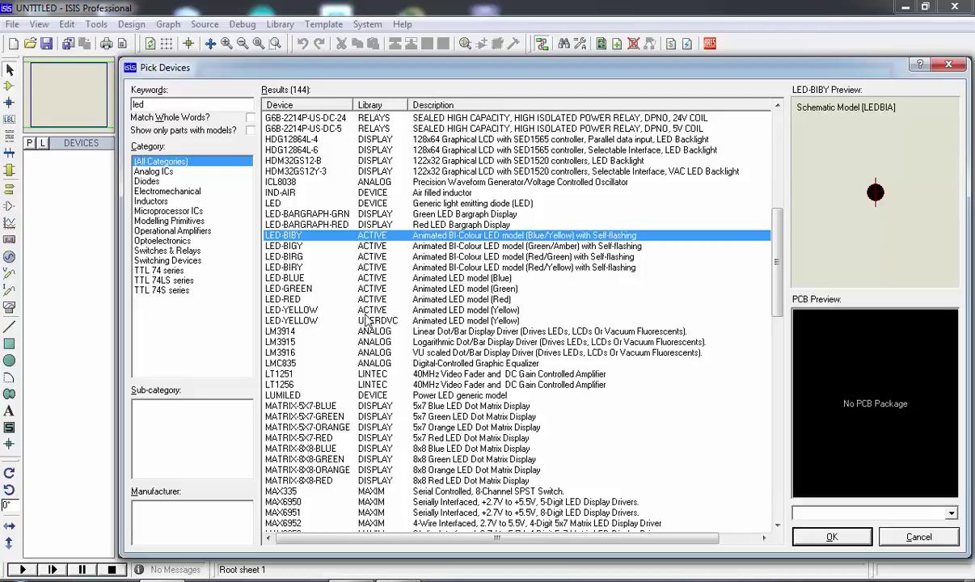
{"action": "left_click", "coordinate": [282, 299]}
{"action": "left_click", "coordinate": [299, 289]}
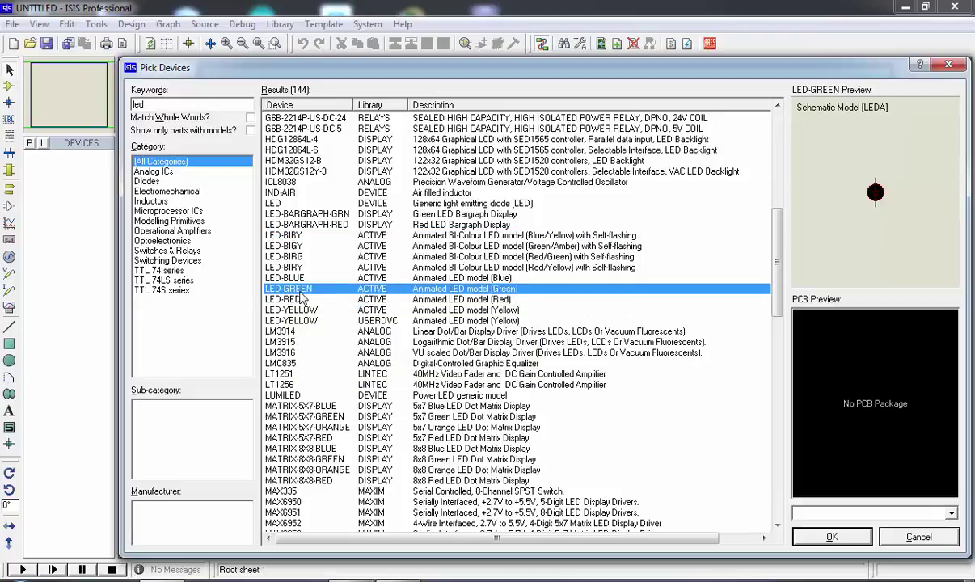
{"action": "left_click", "coordinate": [303, 279]}
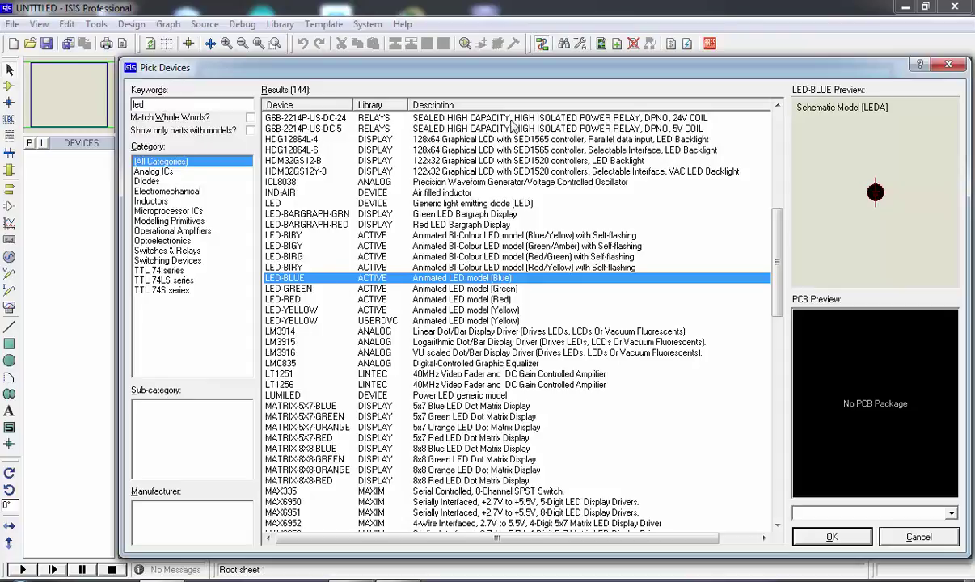
{"action": "double_click", "coordinate": [284, 280]}
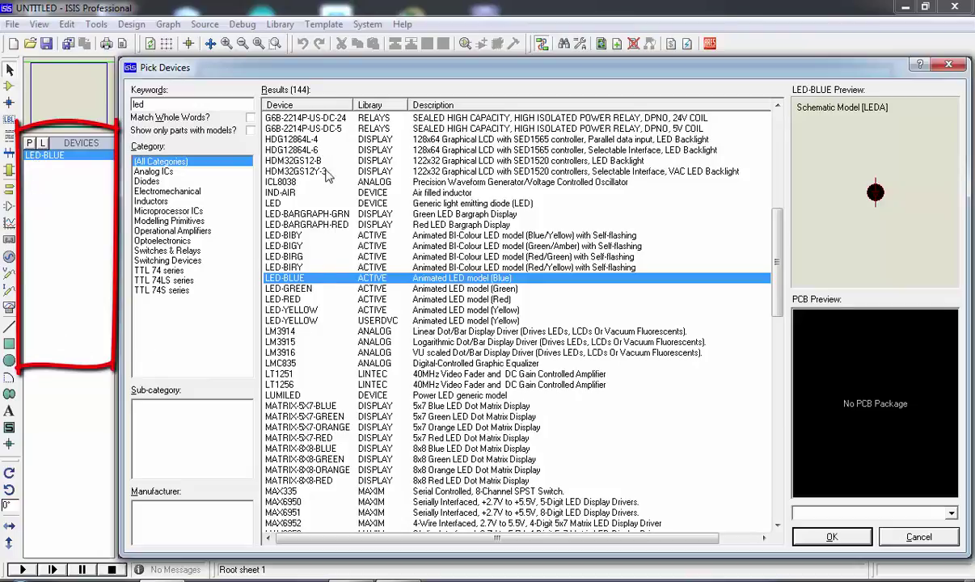
Step: Search for "resis", narrow to the Resistors category and Generic sub-category, and add the RES device
{"action": "left_click", "coordinate": [148, 105]}
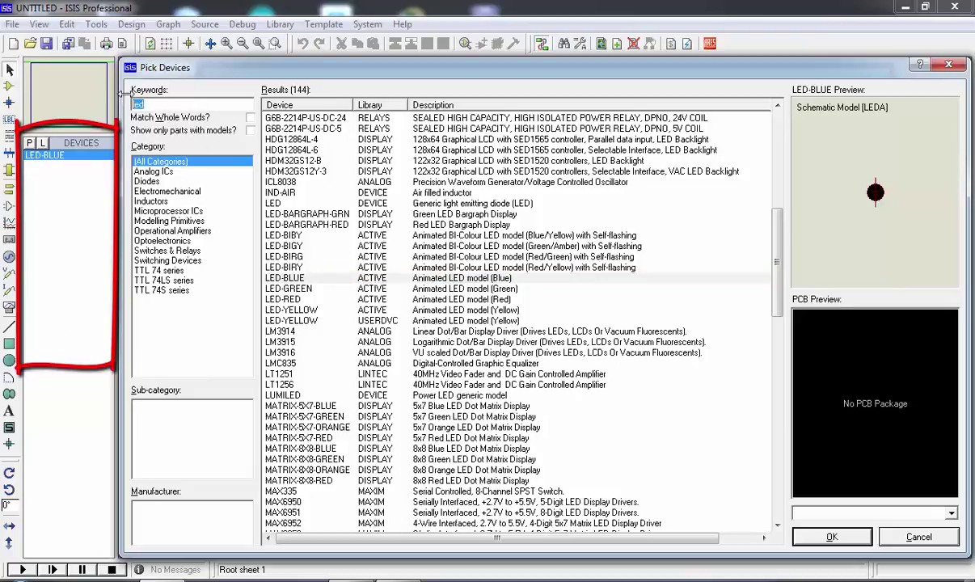
{"action": "left_click", "coordinate": [153, 233]}
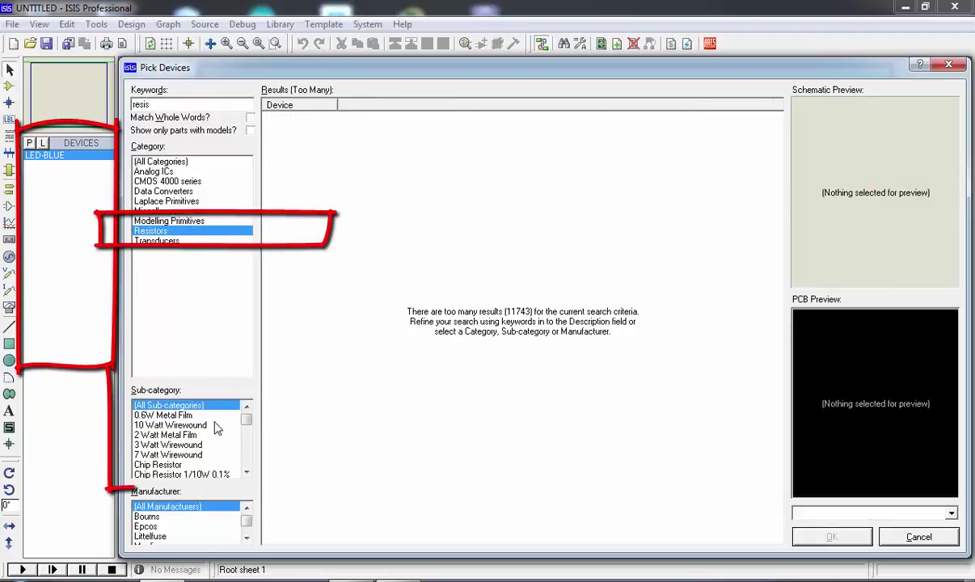
{"action": "mouse_move", "coordinate": [246, 420]}
{"action": "left_mouse_down"}
{"action": "mouse_move", "coordinate": [248, 459]}
{"action": "mouse_move", "coordinate": [247, 450]}
{"action": "left_mouse_up"}
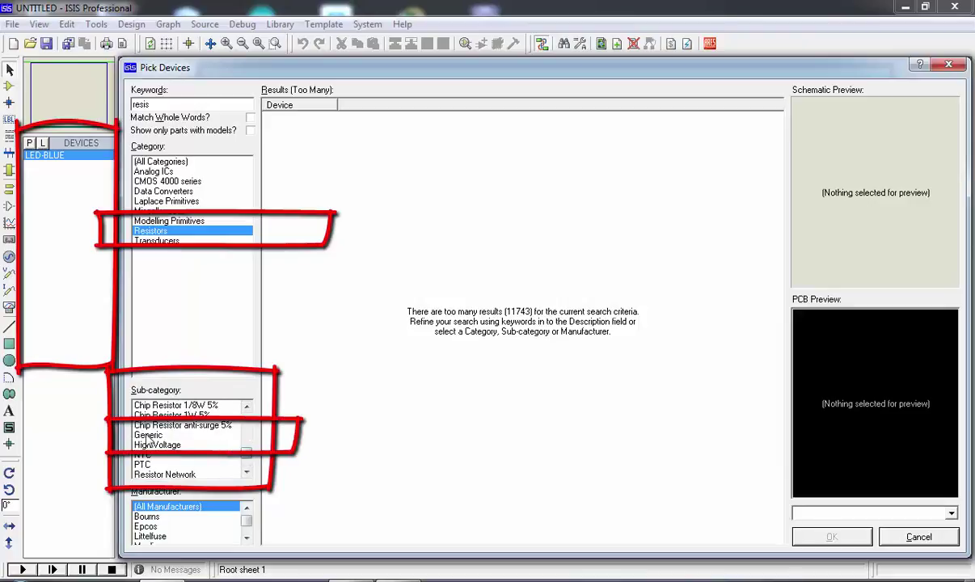
{"action": "left_click", "coordinate": [149, 436]}
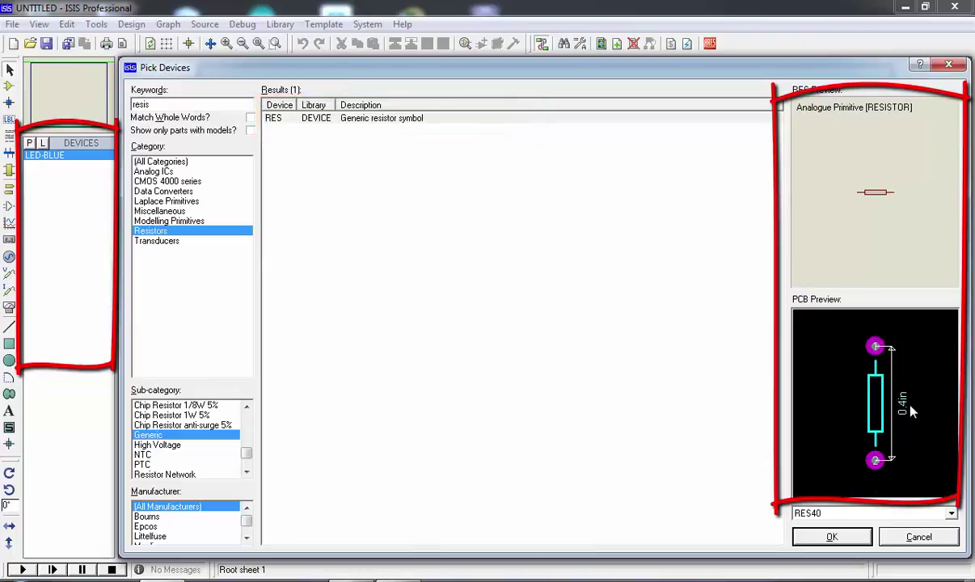
{"action": "double_click", "coordinate": [301, 120]}
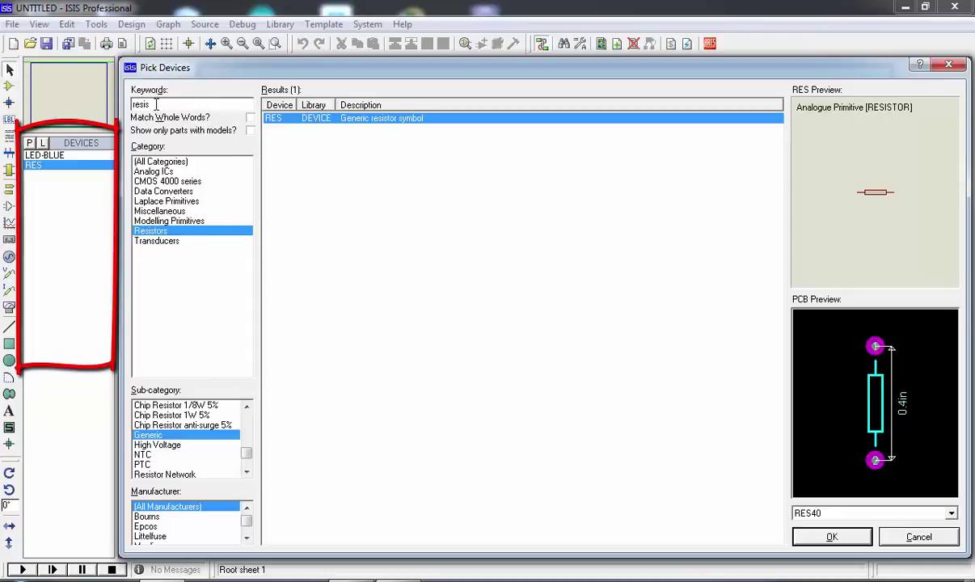
Step: Search the library for "battery", add the DC Voltage Source BATTERY from the ACTIVE library, and finish picking devices
{"action": "left_click_drag", "start_coordinate": [156, 105], "coordinate": [120, 104]}
{"action": "type", "text": "ba"}
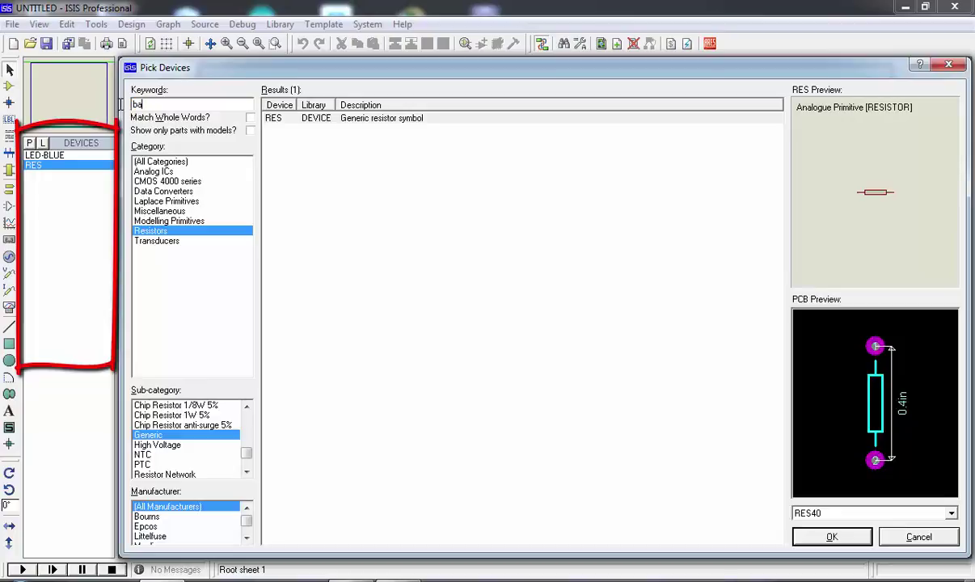
{"action": "type", "text": "ttery"}
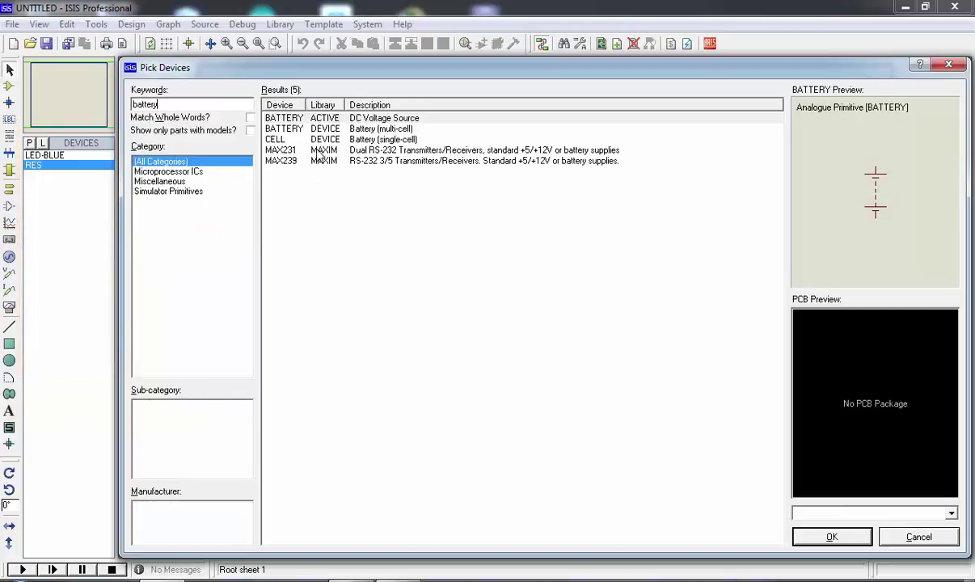
{"action": "left_click", "coordinate": [279, 128]}
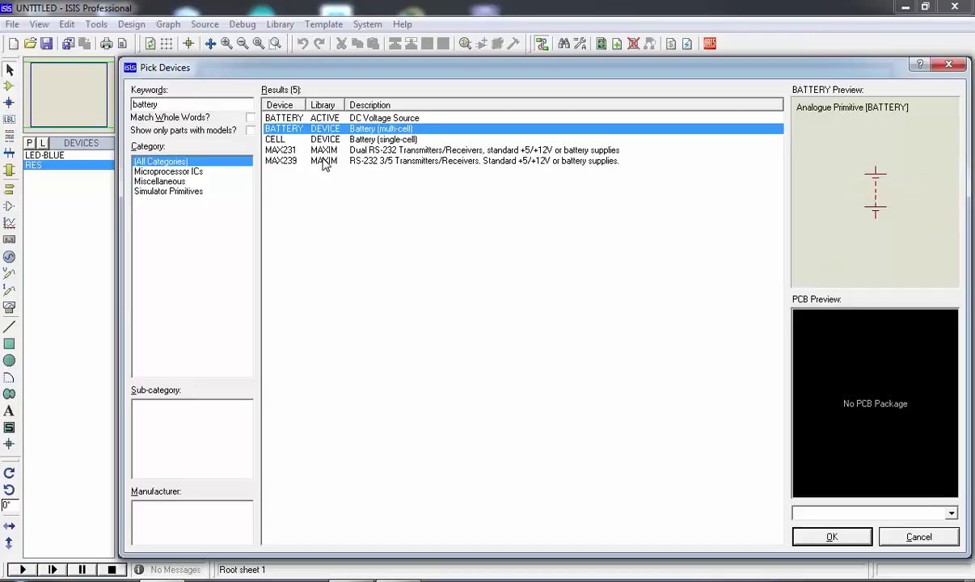
{"action": "left_click", "coordinate": [320, 130]}
{"action": "double_click", "coordinate": [311, 118]}
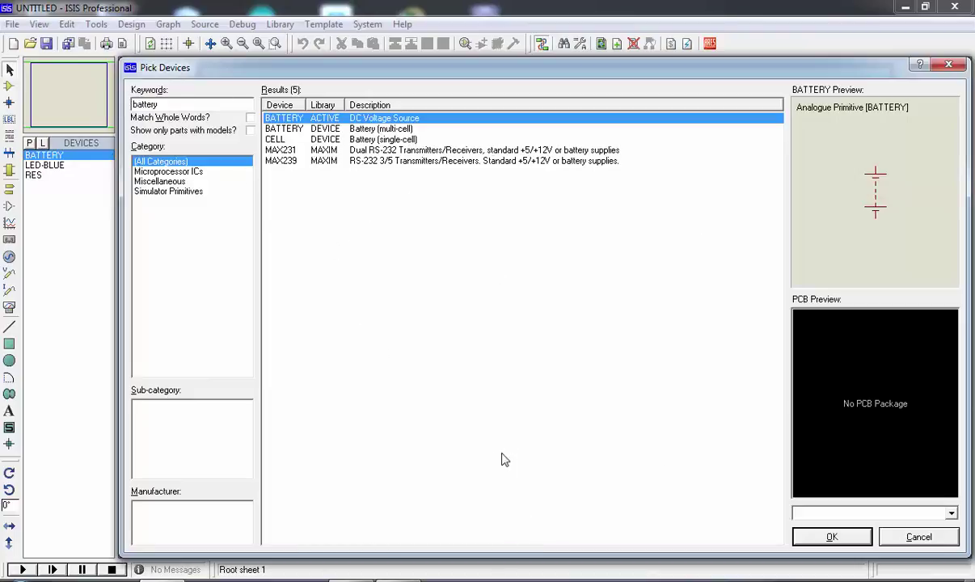
{"action": "left_click", "coordinate": [806, 537]}
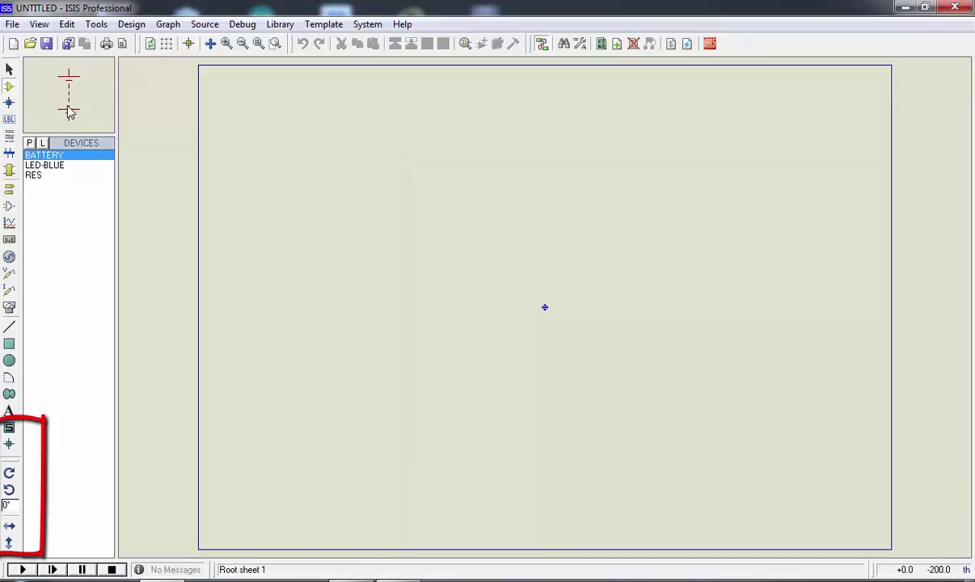
Step: Place an upright battery in the upper-left part of the sheet, and set the placement rotation to -90° after trying rotation and horizontal mirroring
{"action": "left_click", "coordinate": [376, 202]}
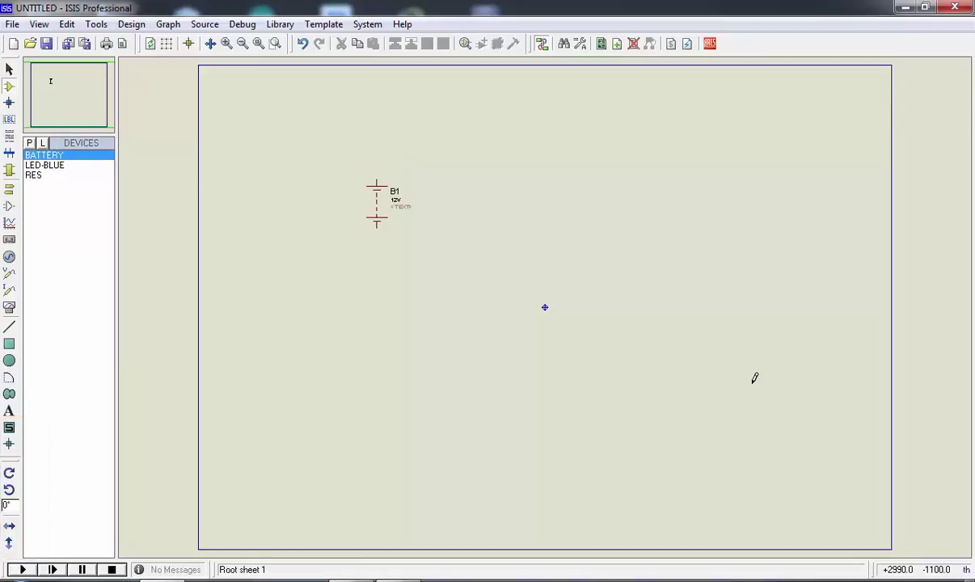
{"action": "left_click", "coordinate": [49, 154]}
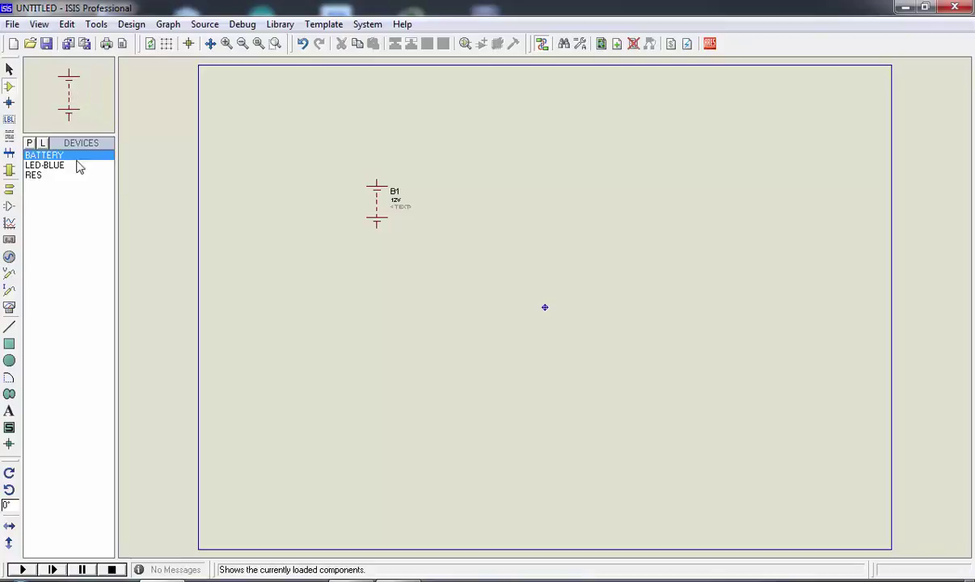
{"action": "left_click", "coordinate": [11, 474]}
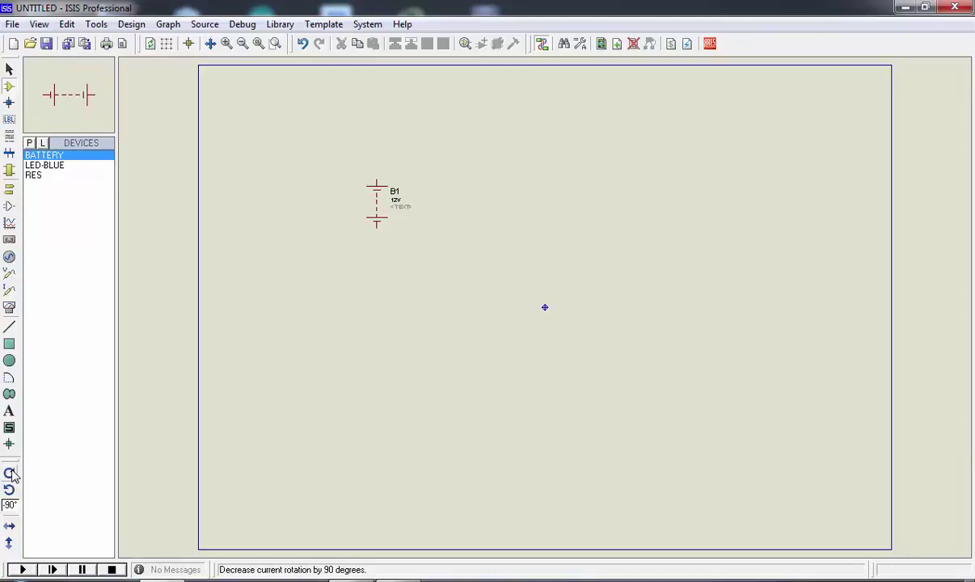
{"action": "left_click", "coordinate": [10, 474]}
{"action": "left_click", "coordinate": [11, 474]}
{"action": "left_click", "coordinate": [10, 474]}
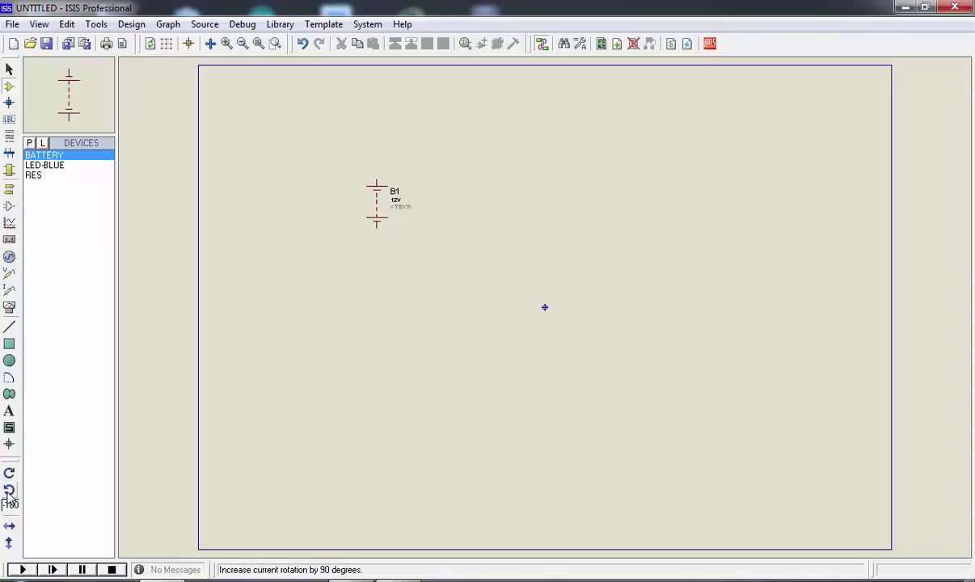
{"action": "left_click", "coordinate": [10, 475]}
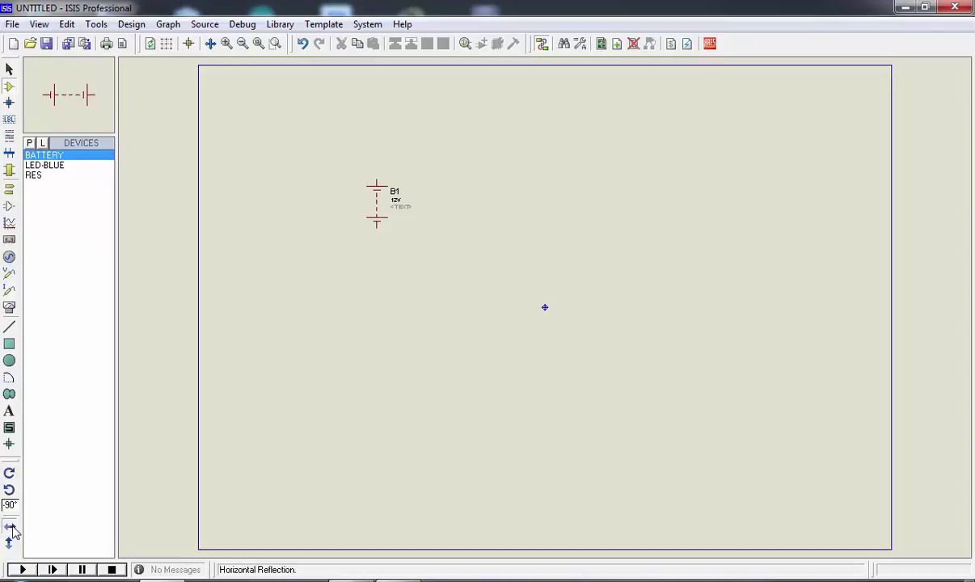
{"action": "left_click", "coordinate": [13, 529]}
{"action": "left_click", "coordinate": [13, 529]}
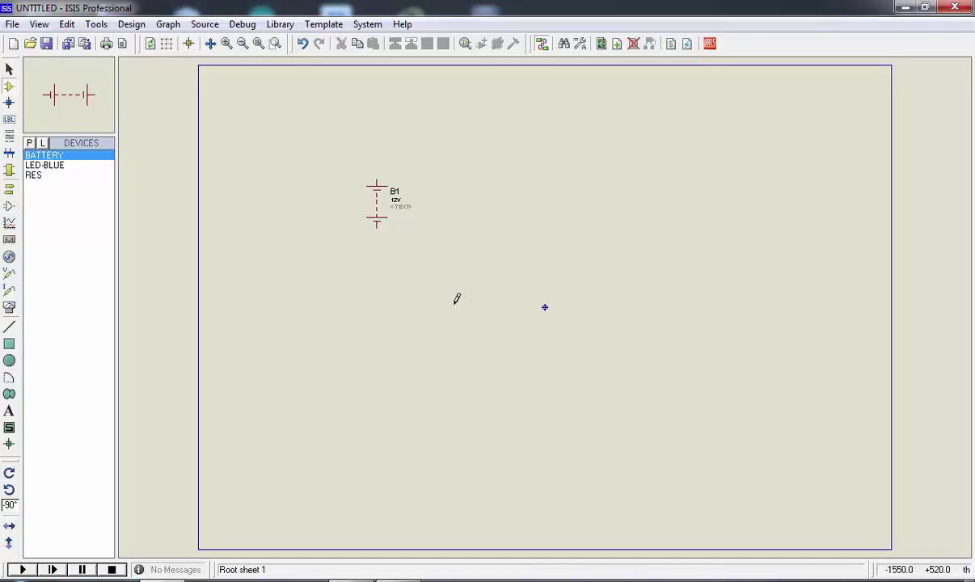
Step: Place eight horizontal batteries, B2 to B9, spread across the sheet
{"action": "left_click", "coordinate": [505, 170]}
{"action": "left_click", "coordinate": [653, 238]}
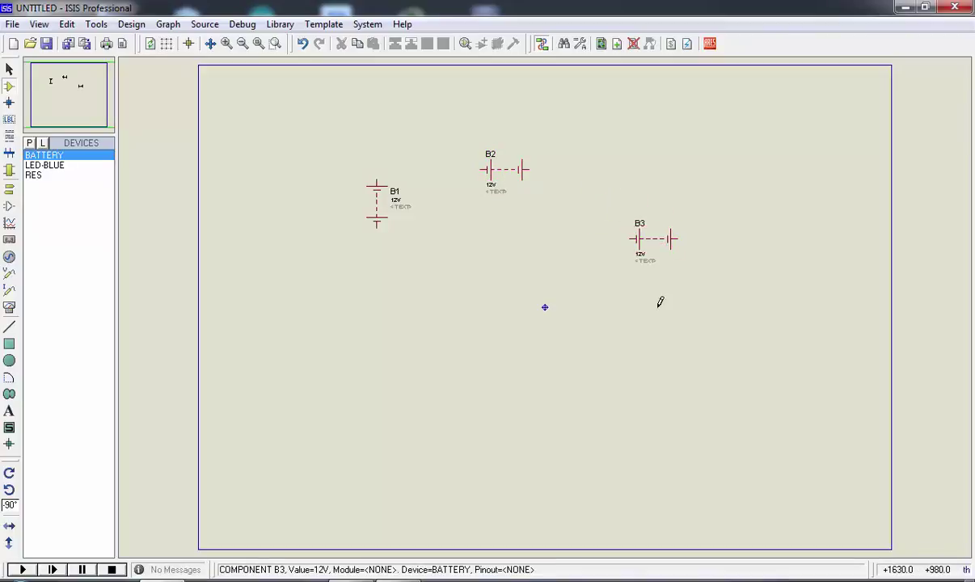
{"action": "left_click", "coordinate": [653, 340]}
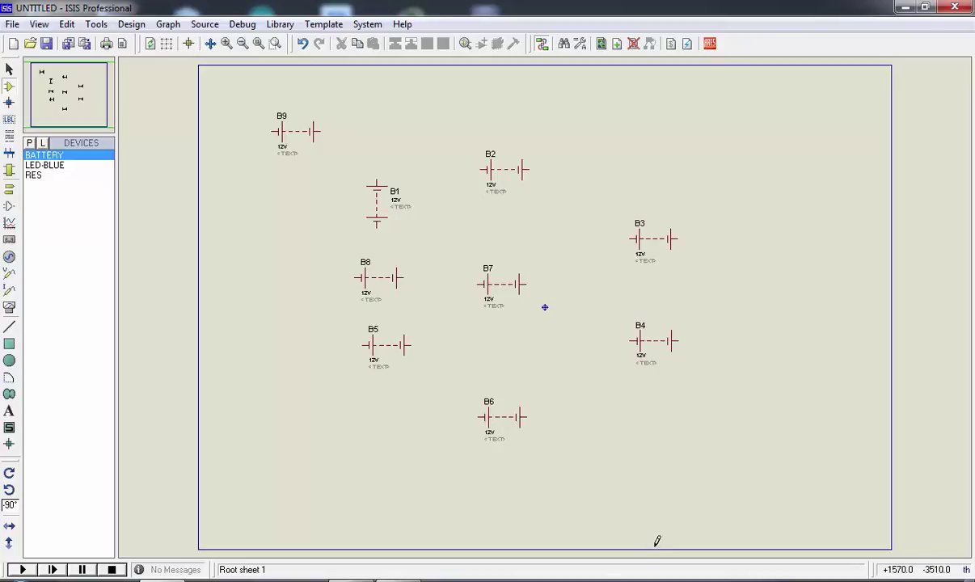
Step: Delete battery B2, and block-delete all the other batteries except B9 near the sheet's upper-left corner
{"action": "right_click", "coordinate": [504, 167]}
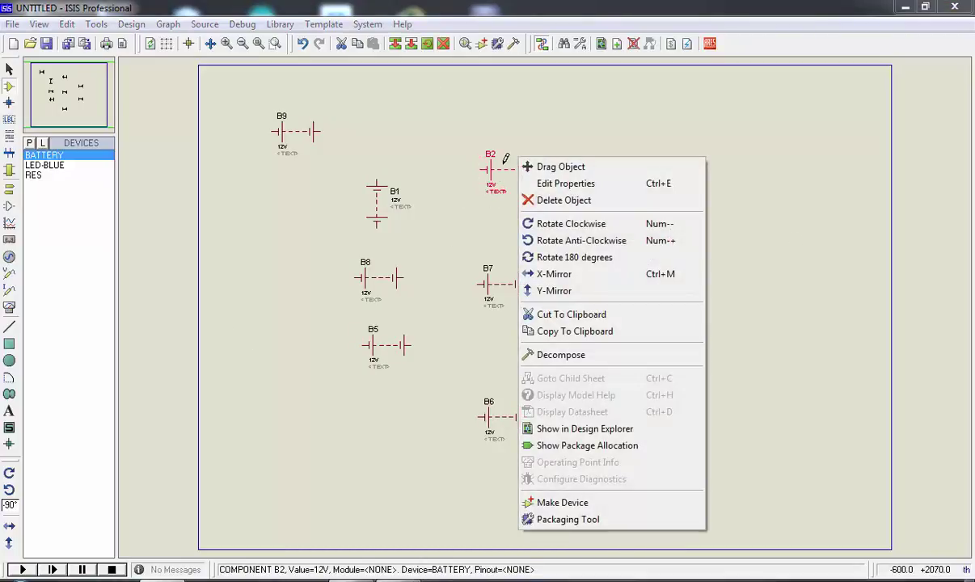
{"action": "left_click", "coordinate": [553, 201]}
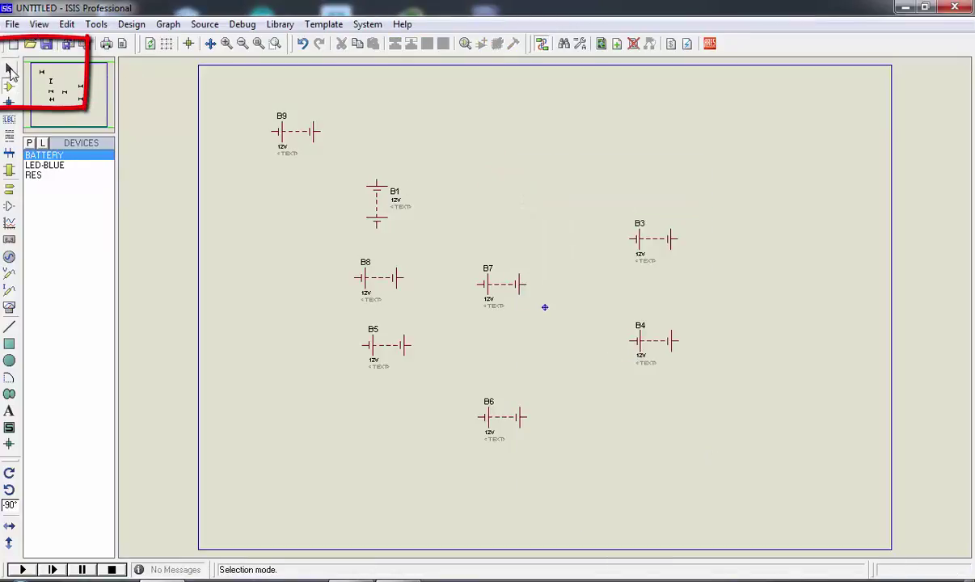
{"action": "left_click_drag", "start_coordinate": [745, 460], "coordinate": [328, 147]}
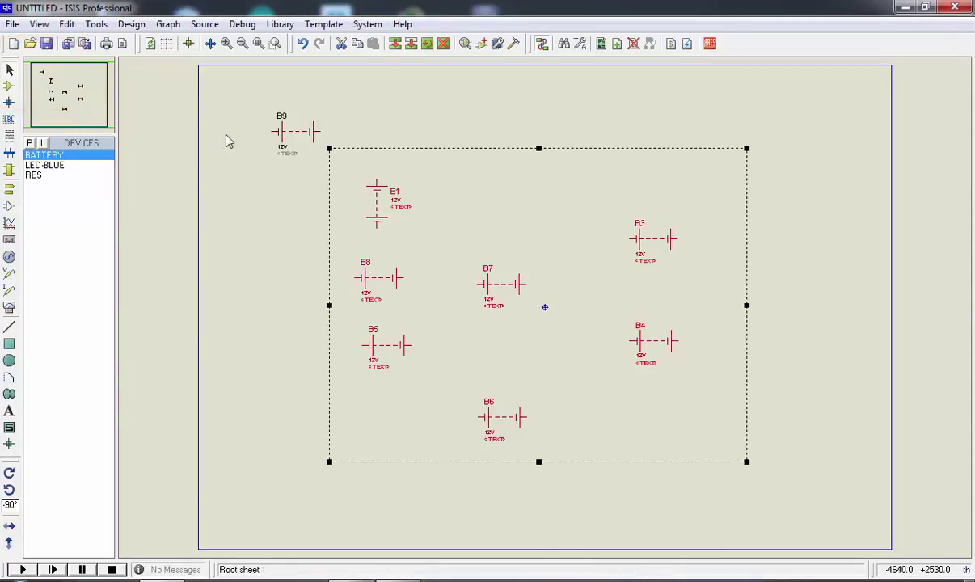
{"action": "right_click", "coordinate": [521, 267]}
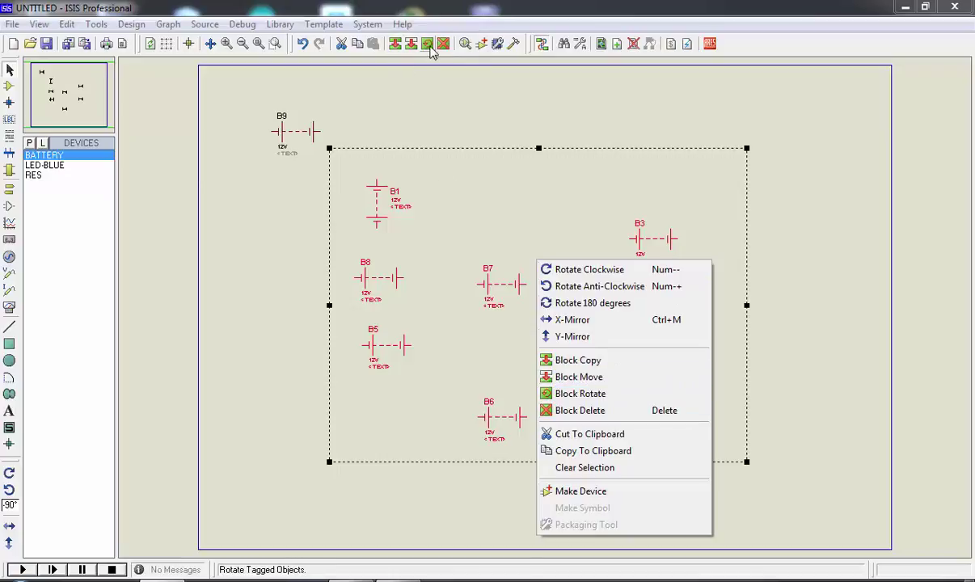
{"action": "left_click", "coordinate": [564, 412]}
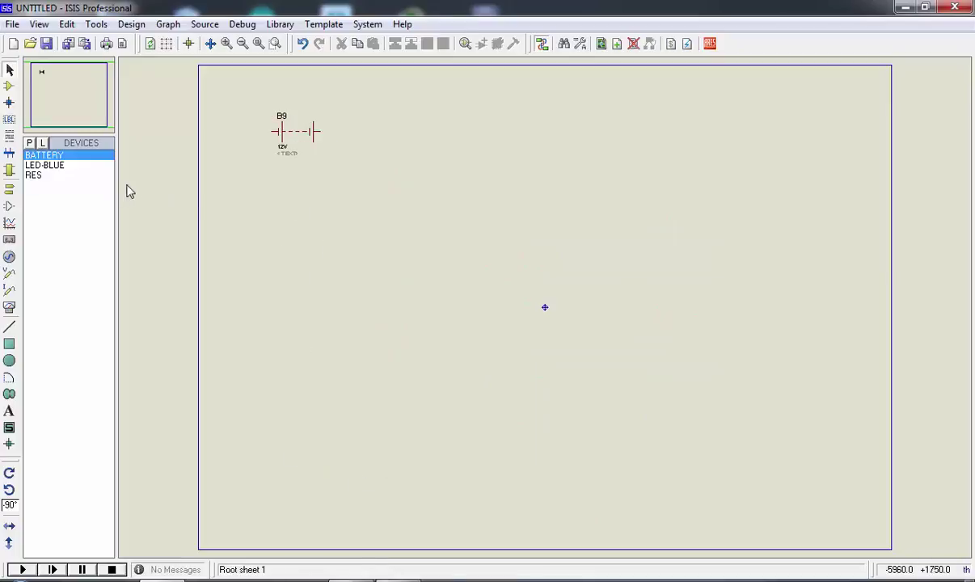
Step: Place two LED-BLUE components side by side to the right of battery B9, slightly below it
{"action": "left_click", "coordinate": [46, 166]}
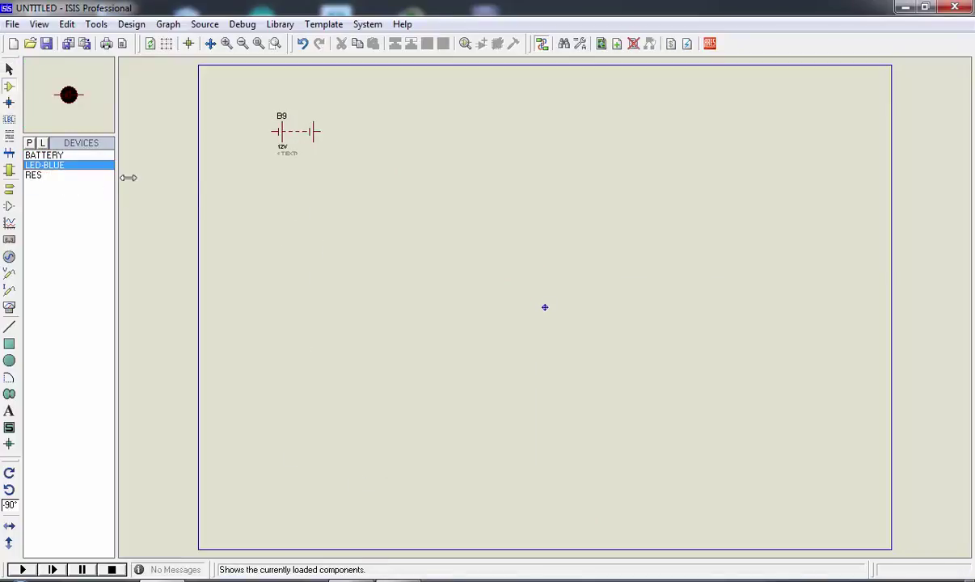
{"action": "left_click", "coordinate": [450, 185]}
{"action": "left_click", "coordinate": [570, 185]}
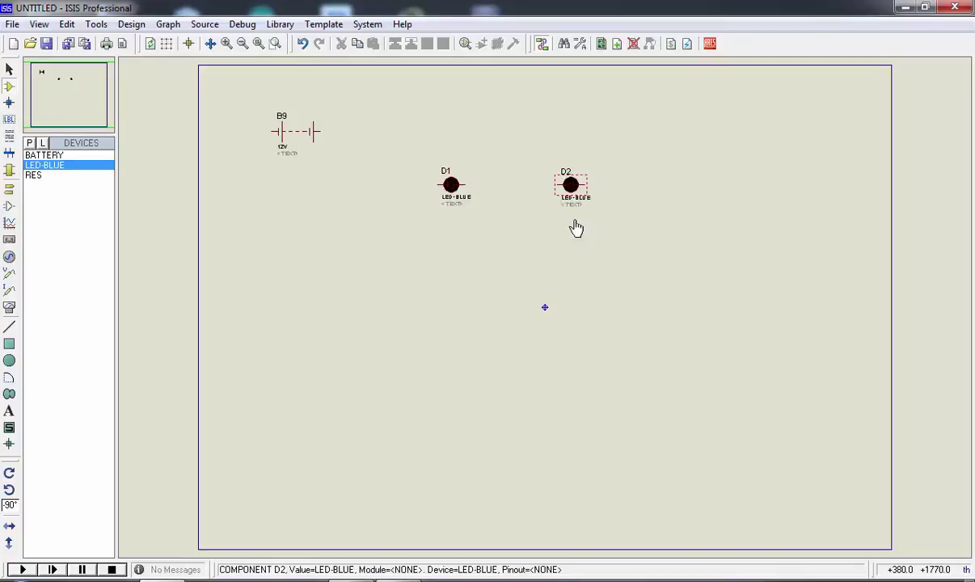
Step: Place a third LED-BLUE directly below D2, and an upright RES resistor below and to the left of D1
{"action": "left_click", "coordinate": [573, 262]}
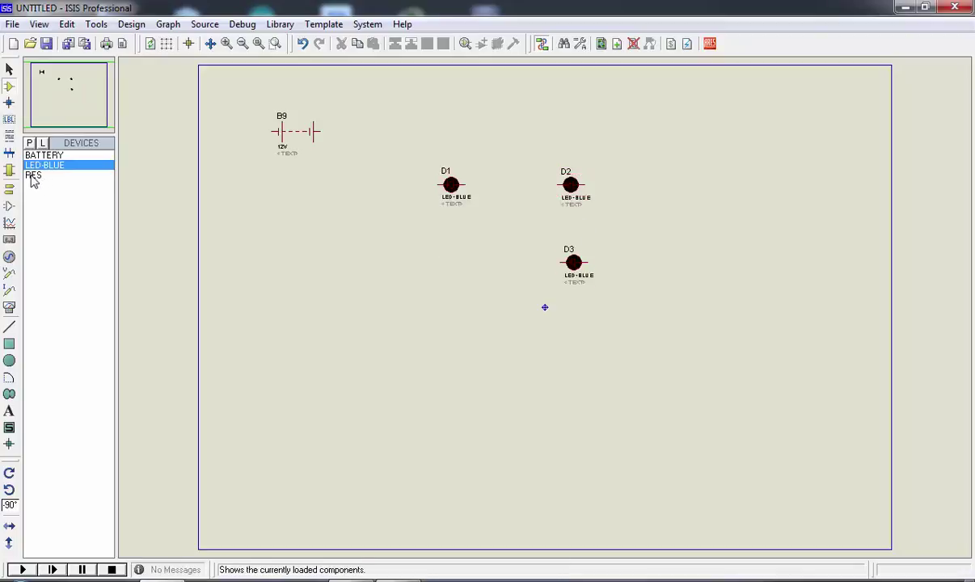
{"action": "left_click", "coordinate": [32, 175]}
{"action": "left_click", "coordinate": [394, 295]}
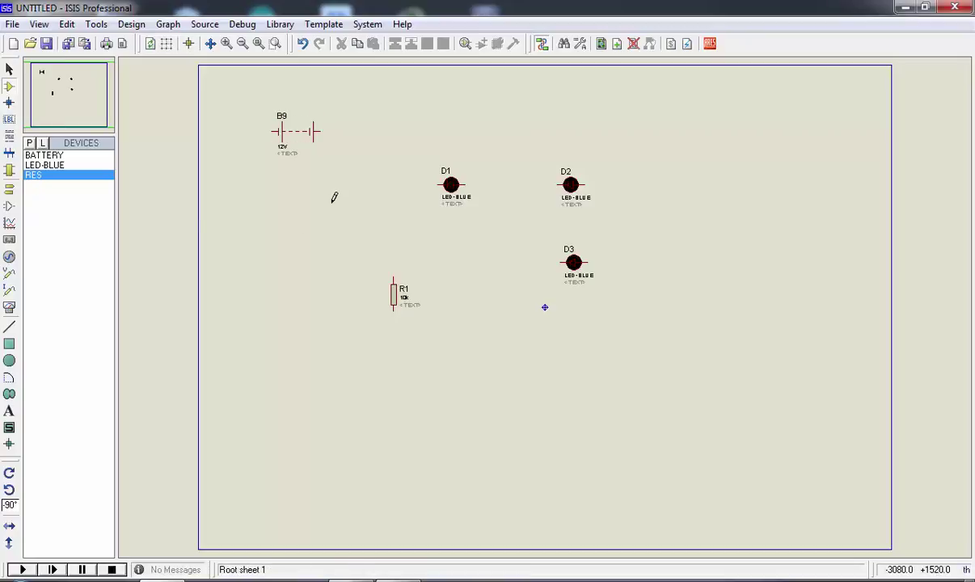
Step: View the editing, rotating and mirroring commands available for resistor R1 without applying any
{"action": "left_click", "coordinate": [395, 298]}
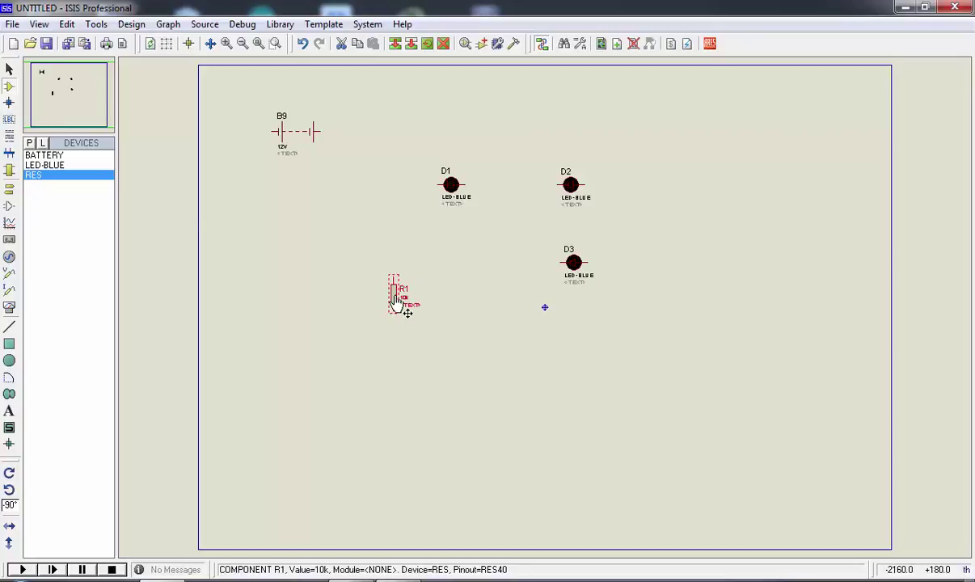
{"action": "right_click", "coordinate": [395, 298]}
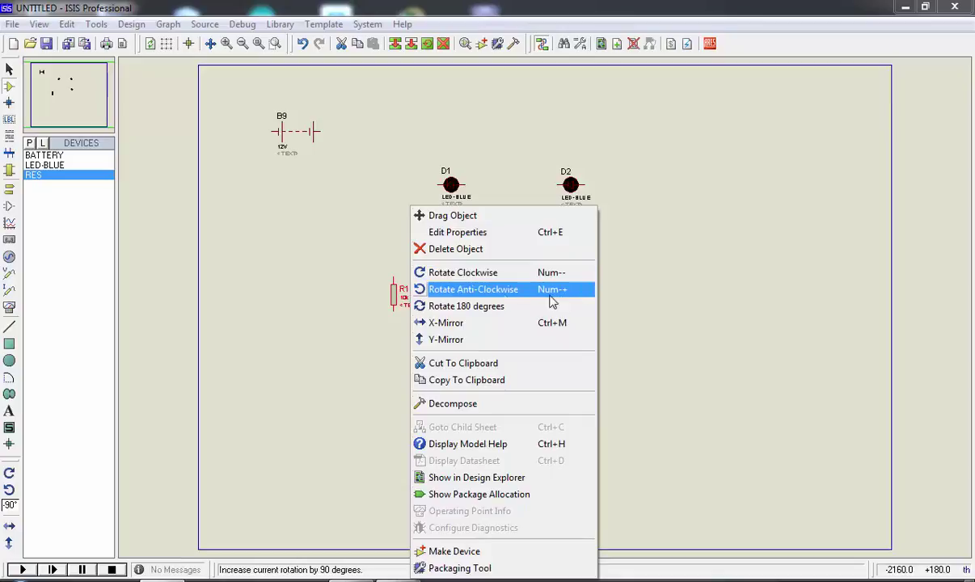
{"action": "left_click", "coordinate": [434, 162]}
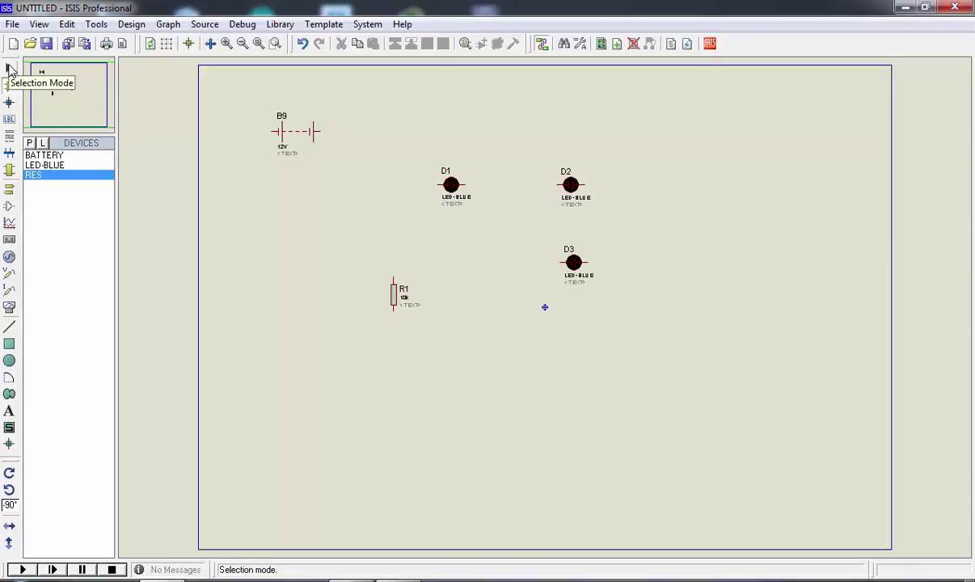
{"action": "left_click", "coordinate": [10, 71]}
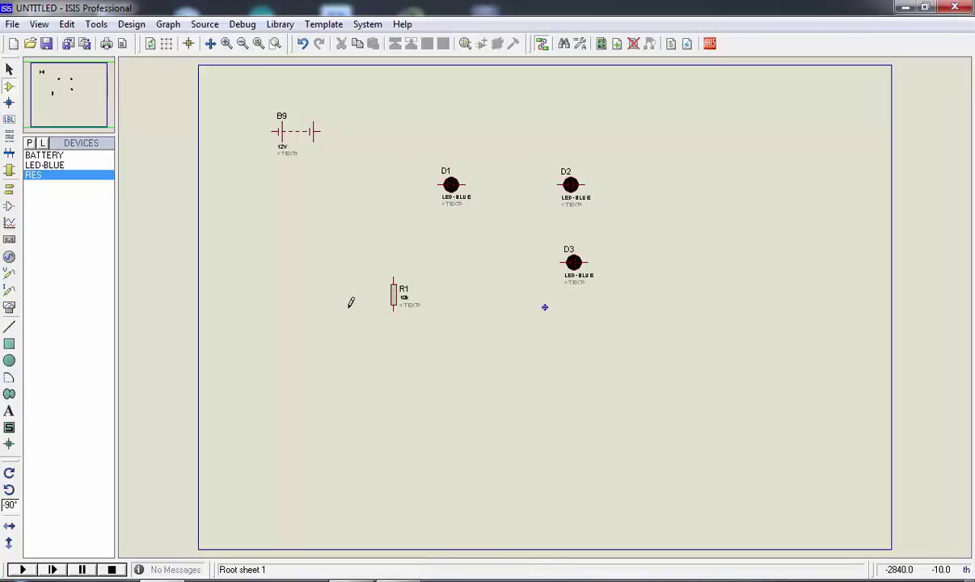
Step: Place a DEFAULT terminal below battery B9, an INPUT terminal beneath it, and an OUTPUT terminal between them to the right
{"action": "left_click", "coordinate": [10, 190]}
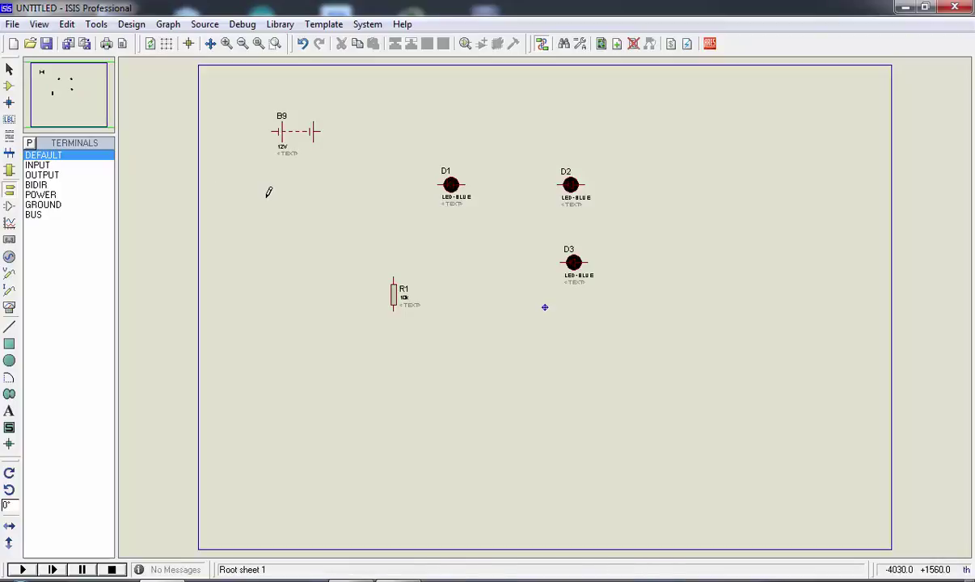
{"action": "left_click", "coordinate": [277, 207]}
{"action": "left_click", "coordinate": [37, 165]}
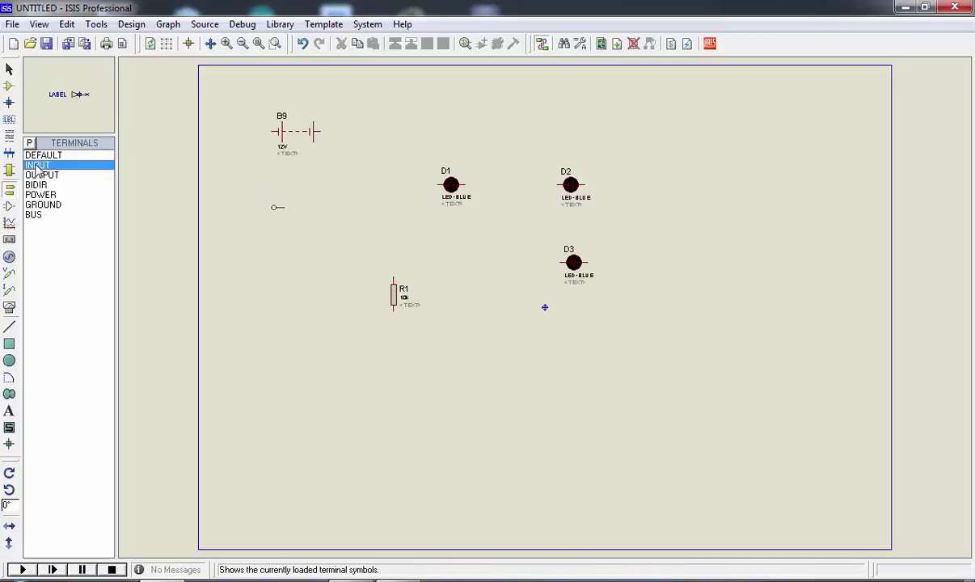
{"action": "left_click", "coordinate": [277, 256]}
{"action": "left_click", "coordinate": [42, 174]}
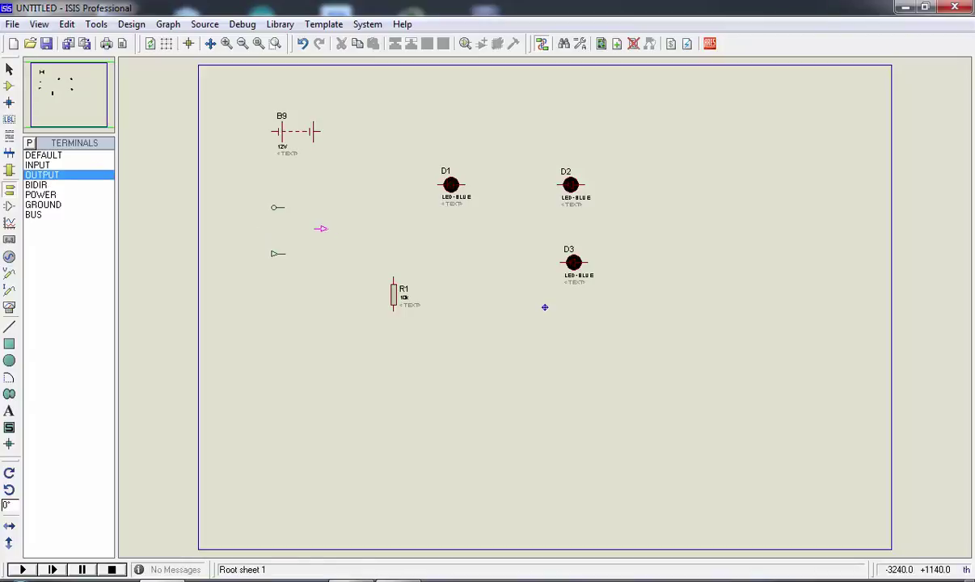
{"action": "left_click", "coordinate": [321, 228]}
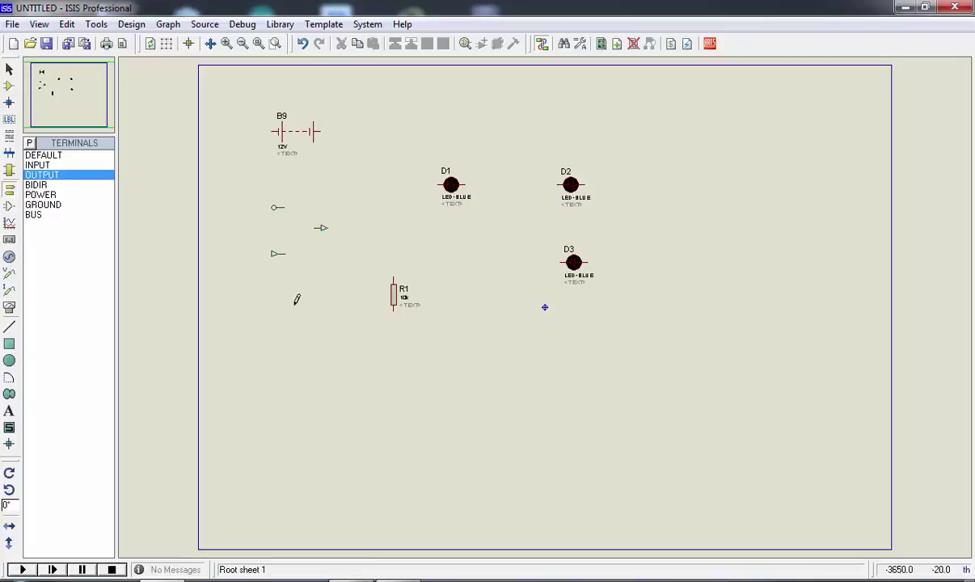
Step: Place a POWER terminal below the output terminal, a GROUND terminal below the power terminal, and a BUS terminal left of the default terminal
{"action": "left_click", "coordinate": [47, 195]}
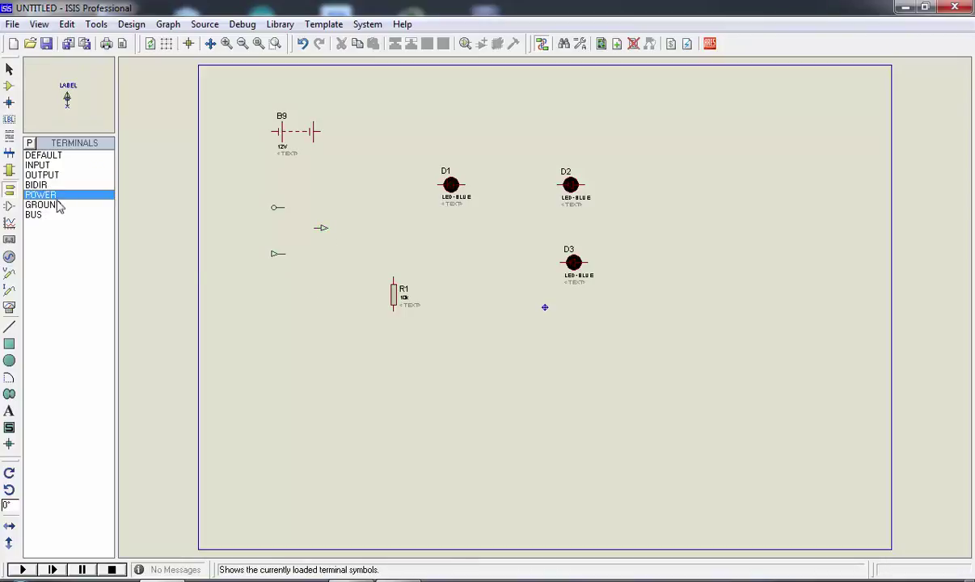
{"action": "left_click", "coordinate": [321, 259]}
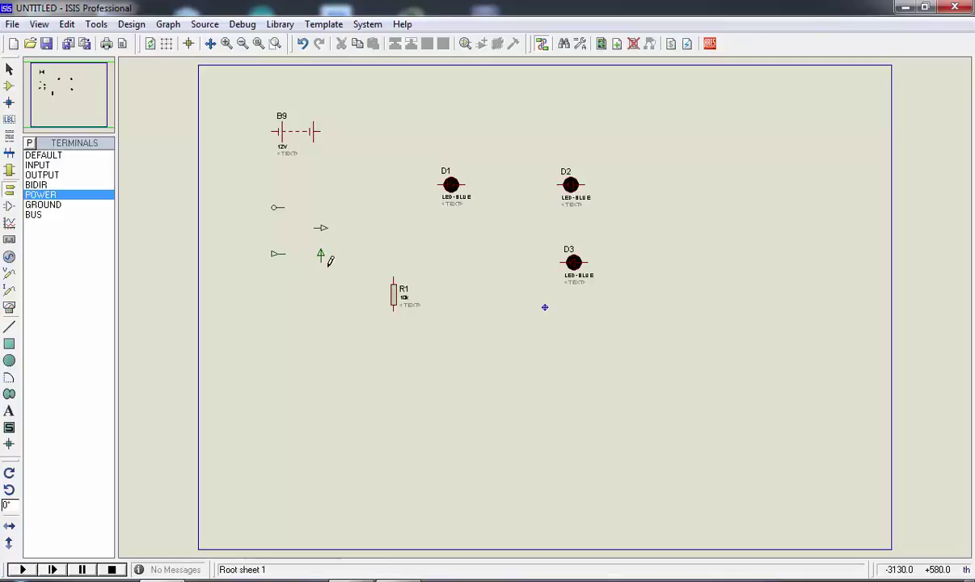
{"action": "key", "text": "Down"}
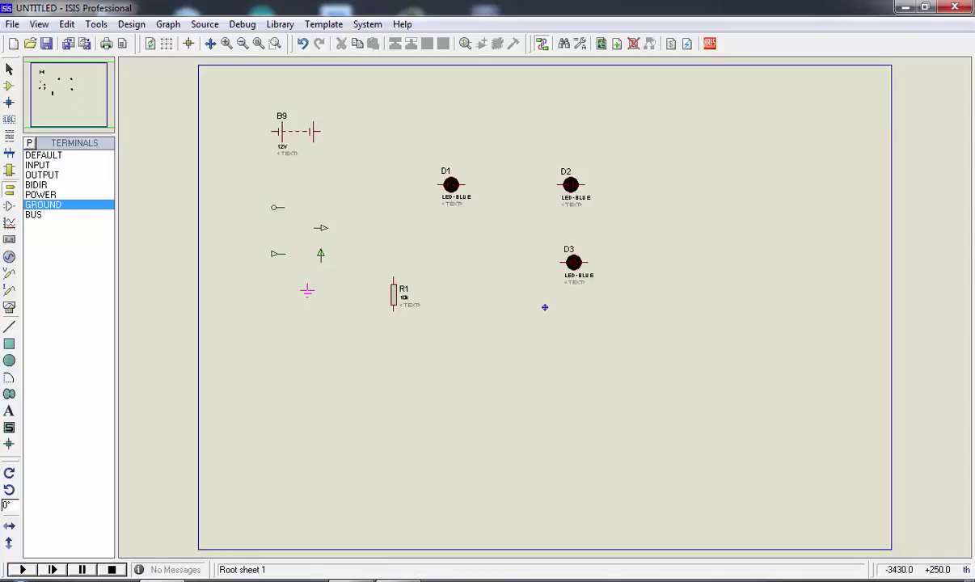
{"action": "left_click", "coordinate": [37, 215]}
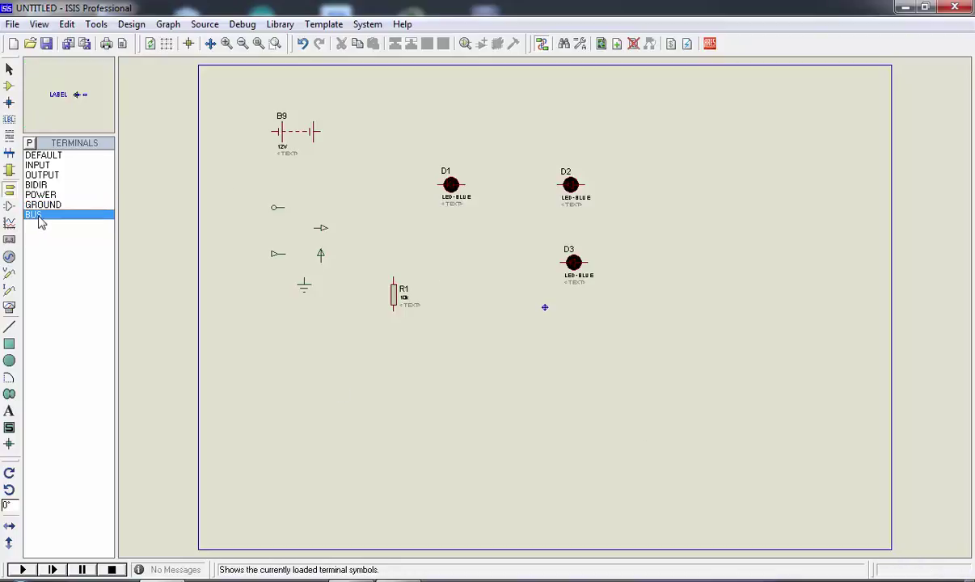
{"action": "left_click", "coordinate": [236, 229]}
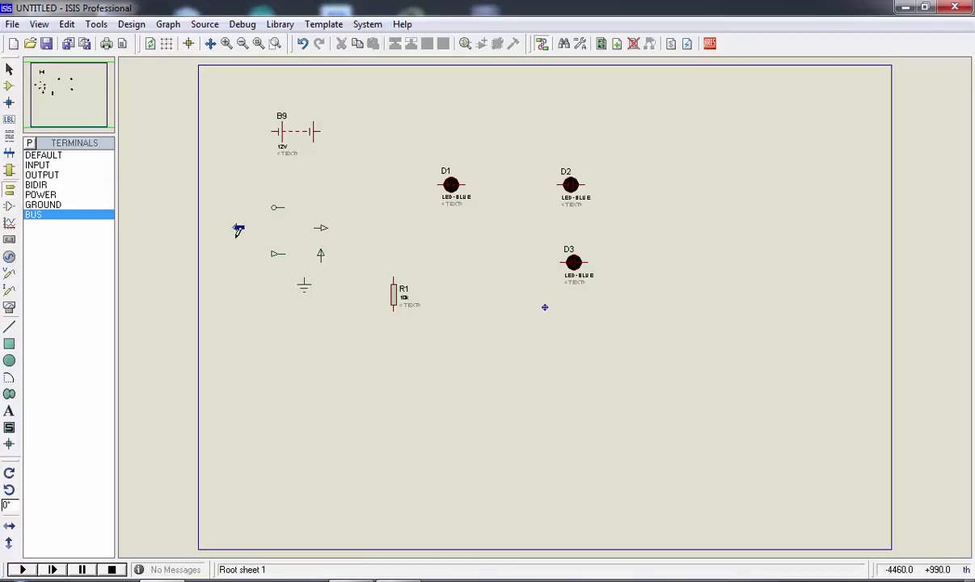
Step: Examine the available device pins, simulation graph types, signal generators and voltage probe without placing any
{"action": "left_click", "coordinate": [10, 208]}
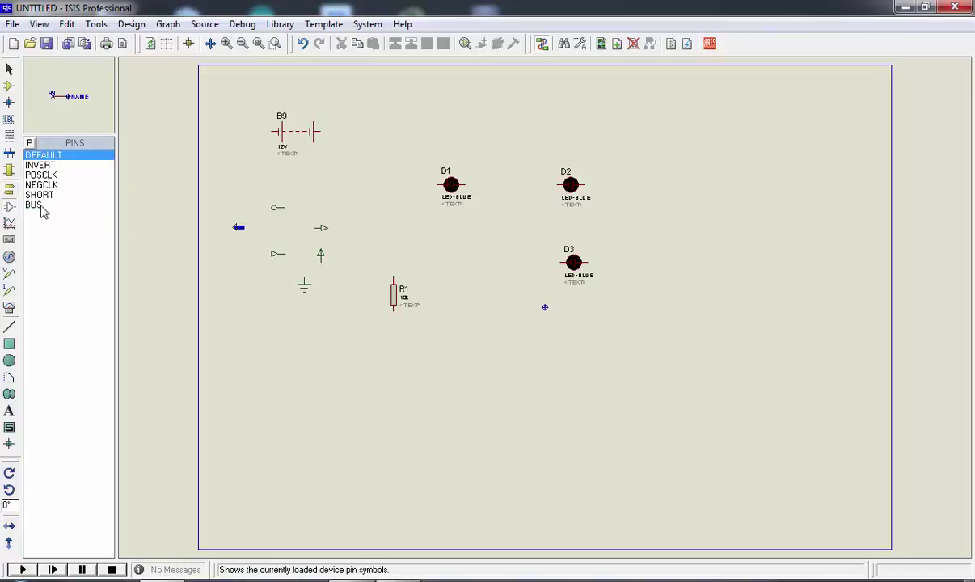
{"action": "left_click", "coordinate": [41, 164]}
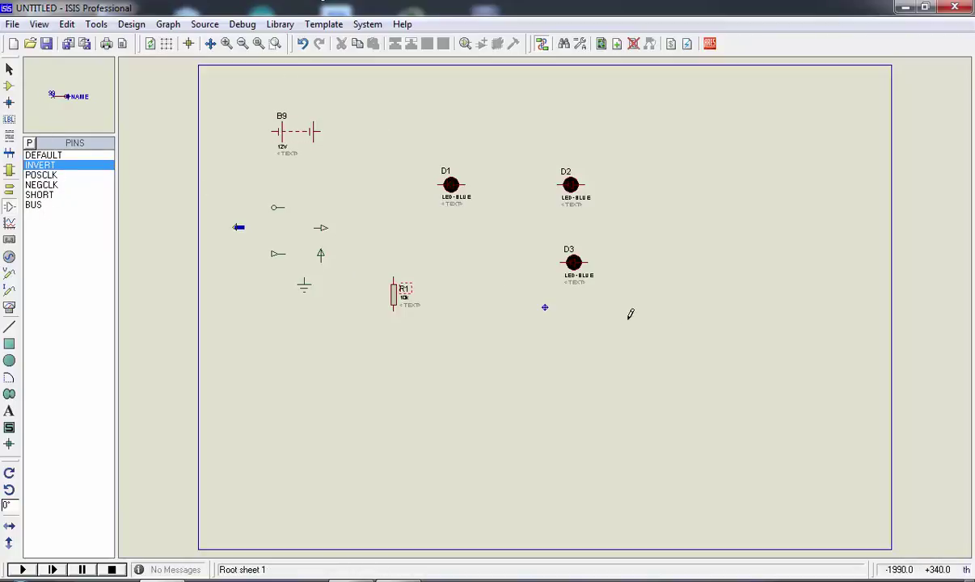
{"action": "left_click", "coordinate": [11, 224]}
{"action": "left_click", "coordinate": [38, 166]}
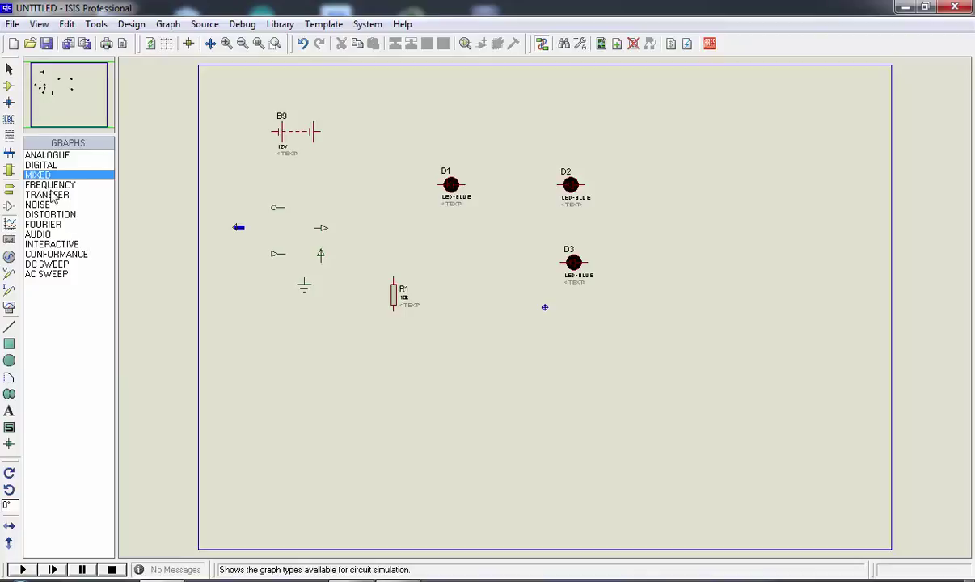
{"action": "left_click", "coordinate": [51, 186]}
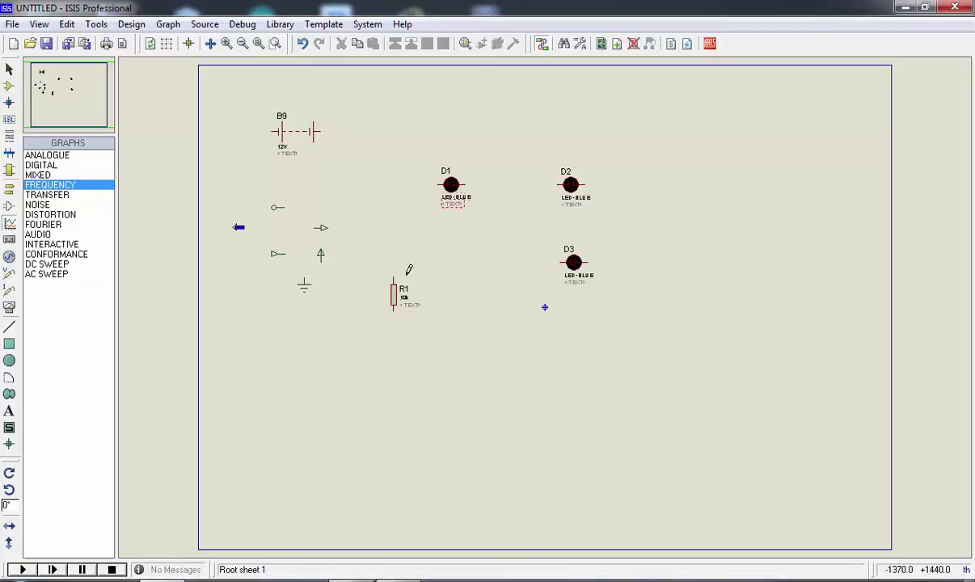
{"action": "left_click", "coordinate": [9, 257]}
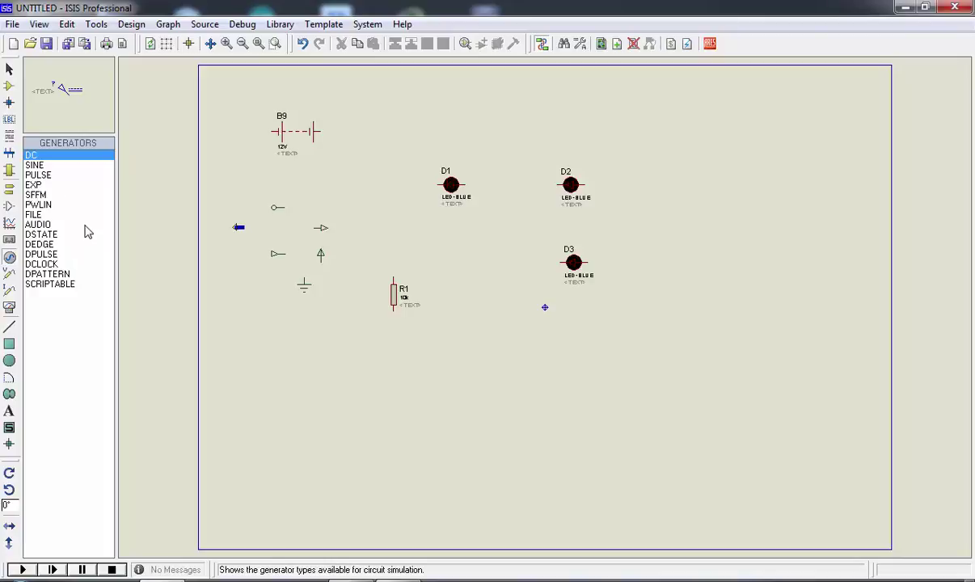
{"action": "left_click", "coordinate": [9, 277]}
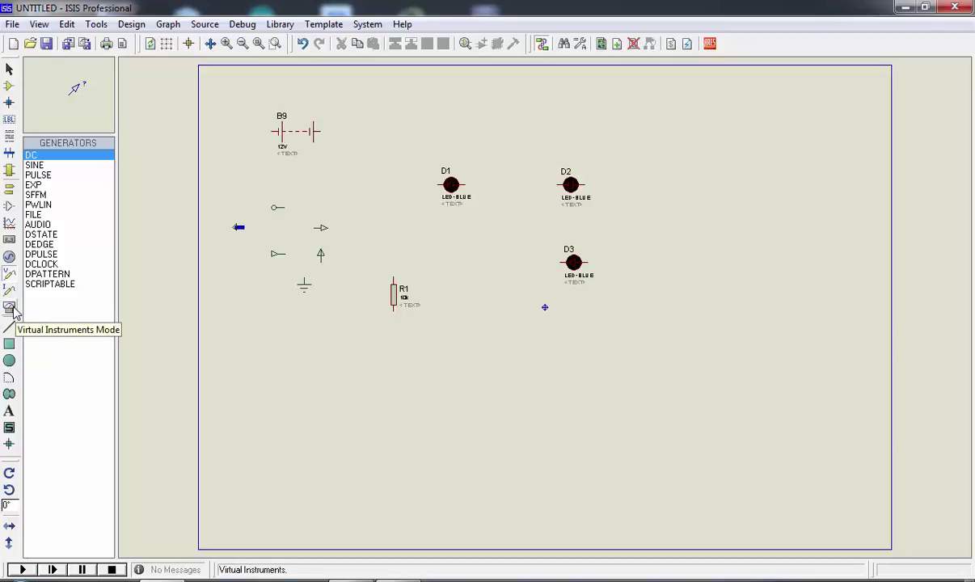
Step: Examine the virtual instruments, previewing the signal generator, DC voltmeter, DC ammeter, AC voltmeter and AC ammeter
{"action": "left_click", "coordinate": [12, 309]}
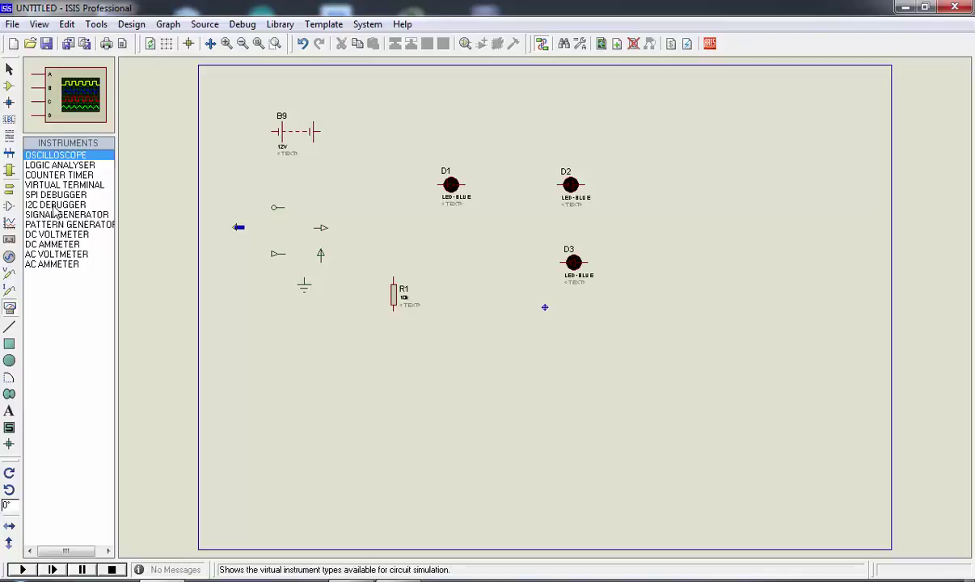
{"action": "left_click", "coordinate": [78, 213]}
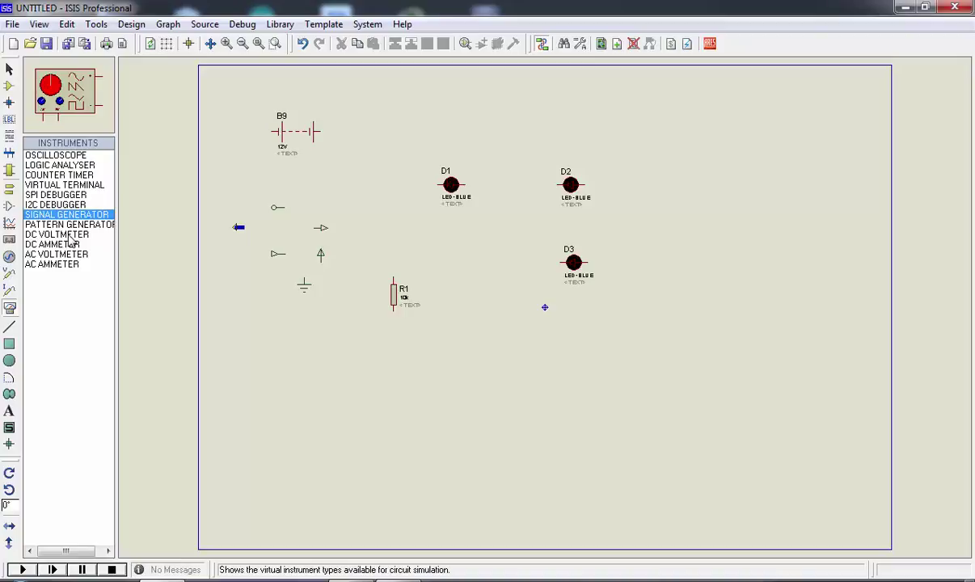
{"action": "left_click", "coordinate": [69, 235]}
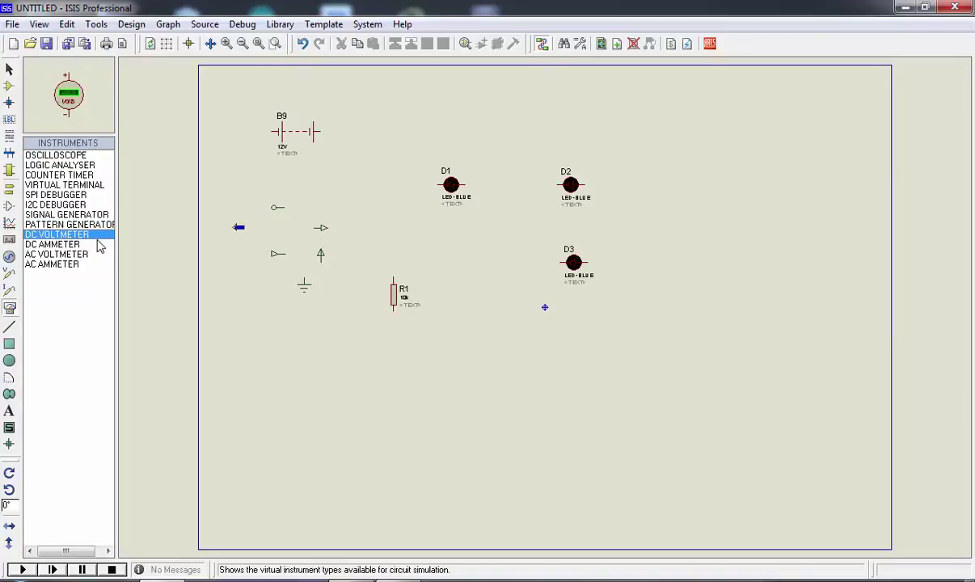
{"action": "left_click", "coordinate": [63, 245]}
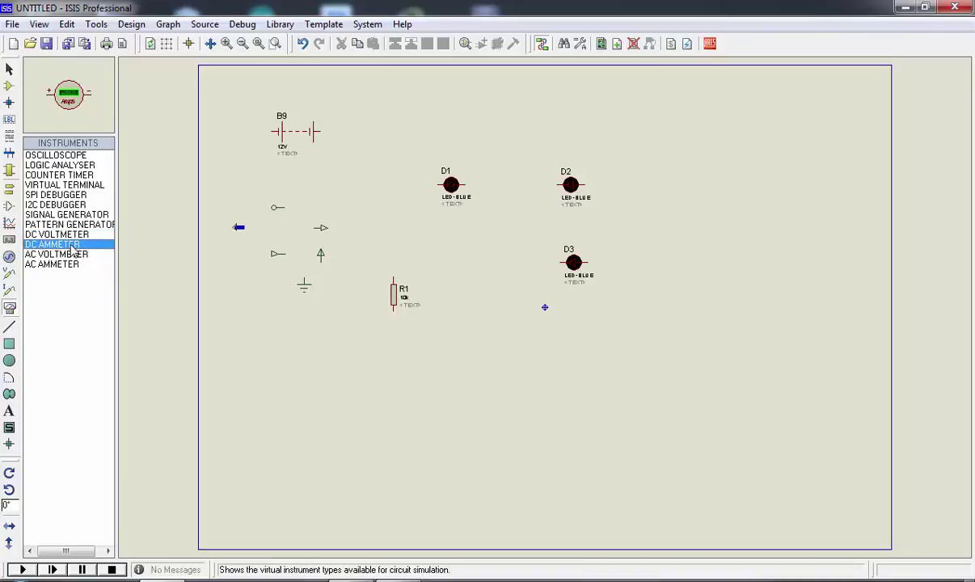
{"action": "key", "text": "Down"}
{"action": "key", "text": "Down"}
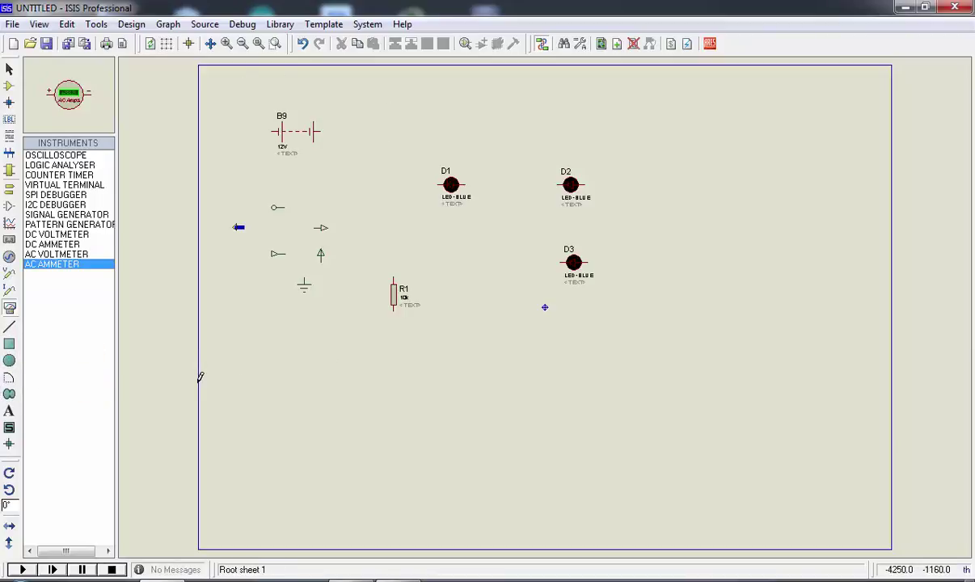
Step: View the text graphic styles and the device picker without picking anything, returning to the component list
{"action": "left_click", "coordinate": [10, 412]}
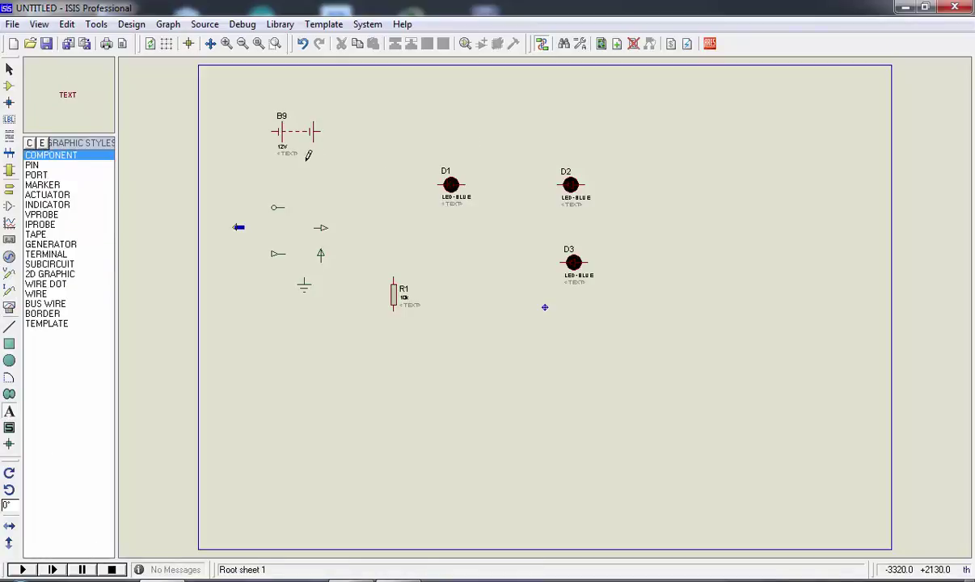
{"action": "left_click", "coordinate": [9, 86]}
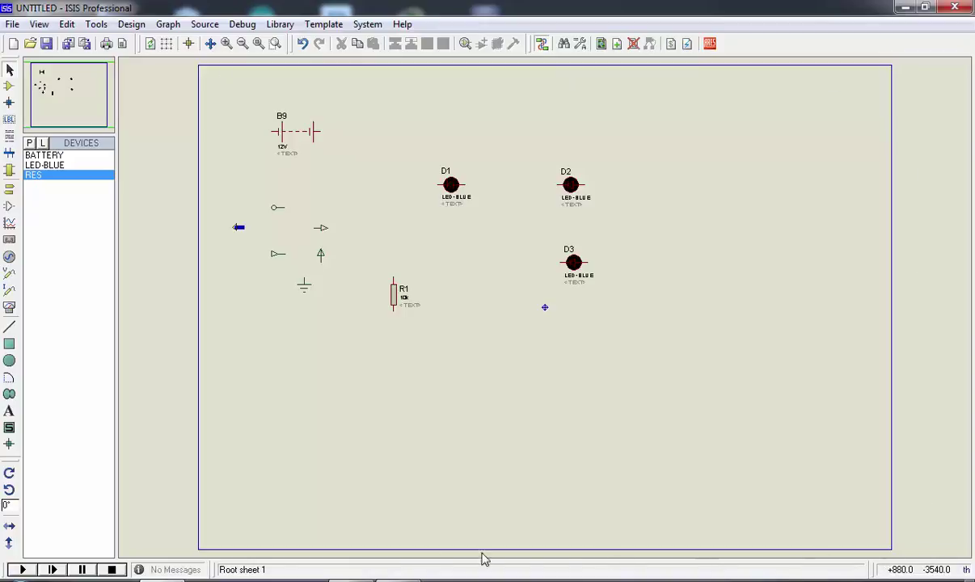
{"action": "left_click", "coordinate": [29, 143]}
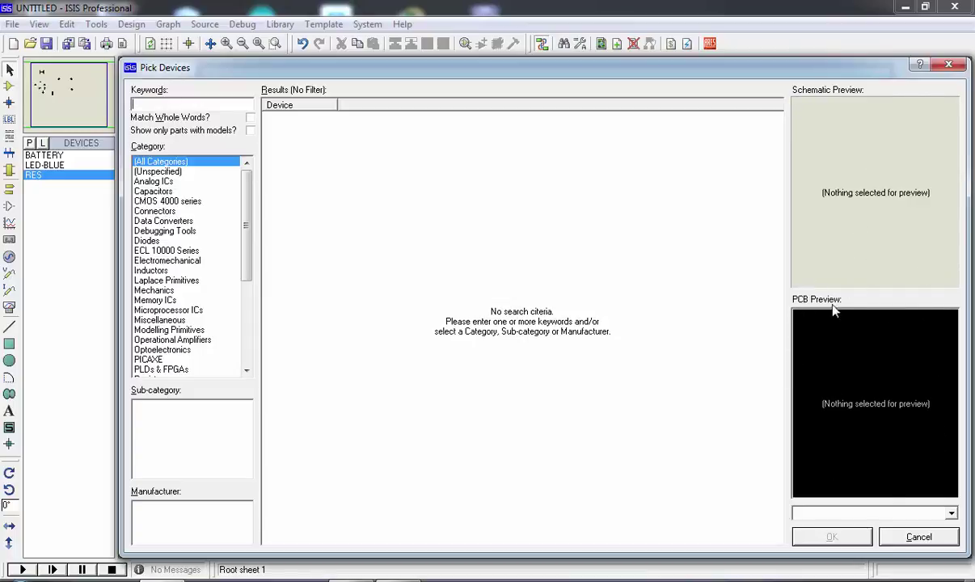
{"action": "left_click", "coordinate": [906, 534]}
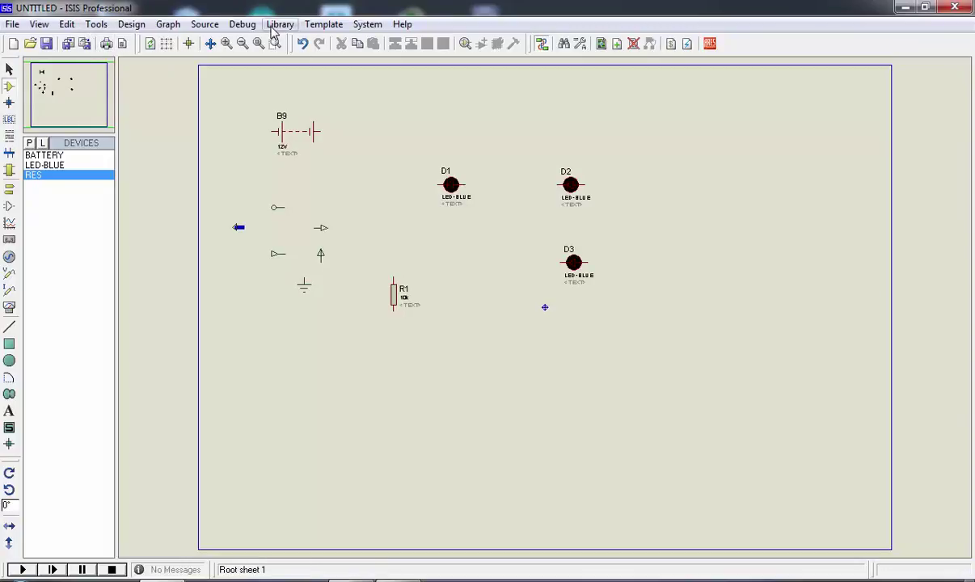
{"action": "left_click", "coordinate": [241, 26]}
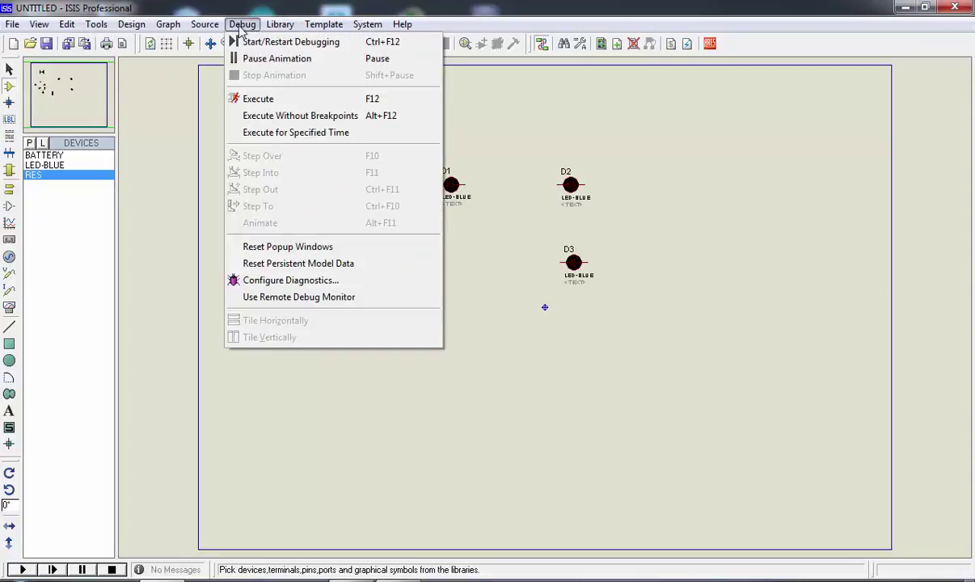
{"action": "mouse_move", "coordinate": [278, 26]}
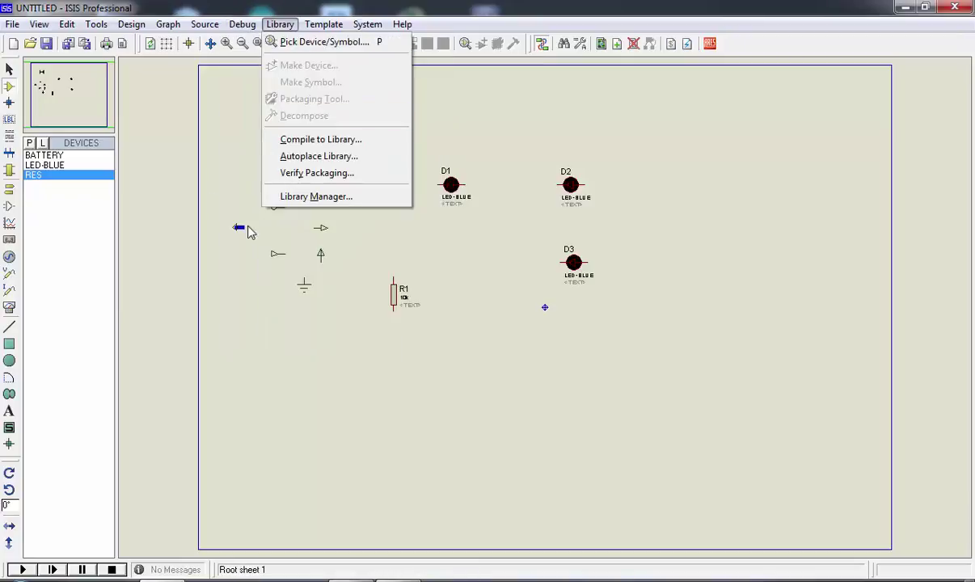
{"action": "mouse_move", "coordinate": [242, 25]}
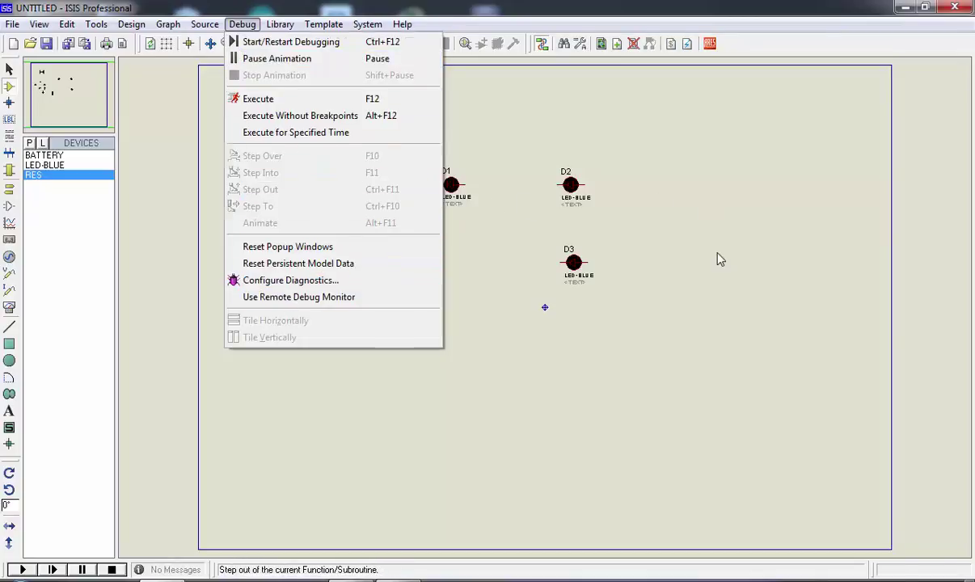
{"action": "left_click", "coordinate": [676, 237]}
Step: Place a horizontal RES resistor below and to the right of R1
{"action": "left_click", "coordinate": [501, 363]}
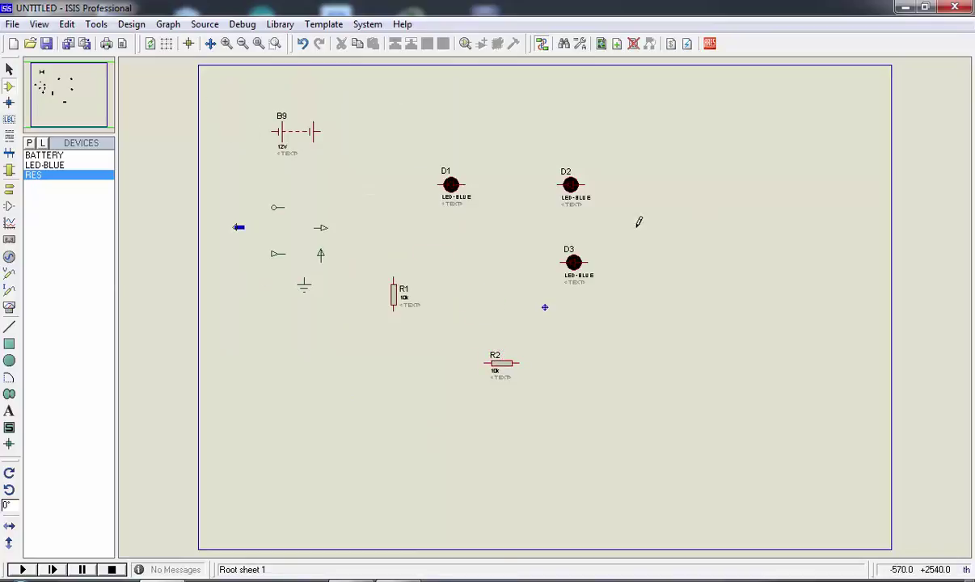